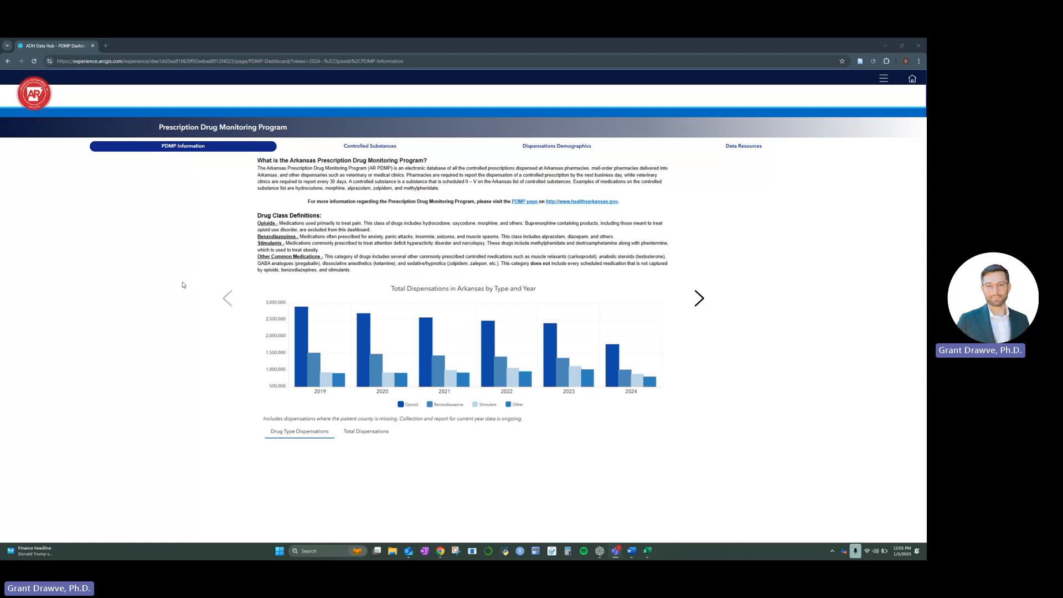
- Browse the dashboard's Controlled Substances and Dispensations Demographics pages, and display the export formats for the County Dispensations table under Data Resources
click(695, 301)
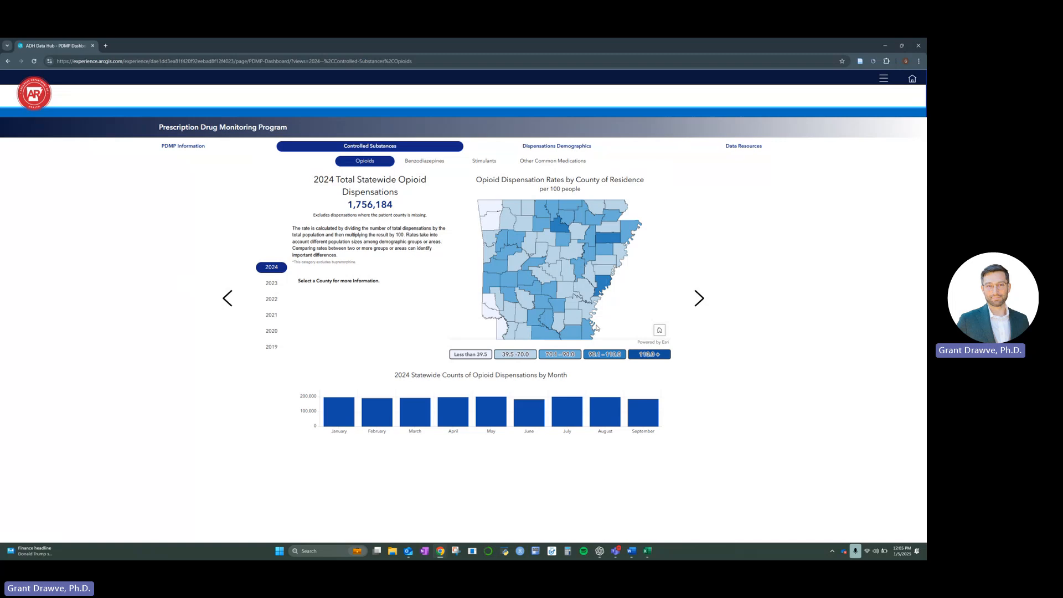
click(699, 299)
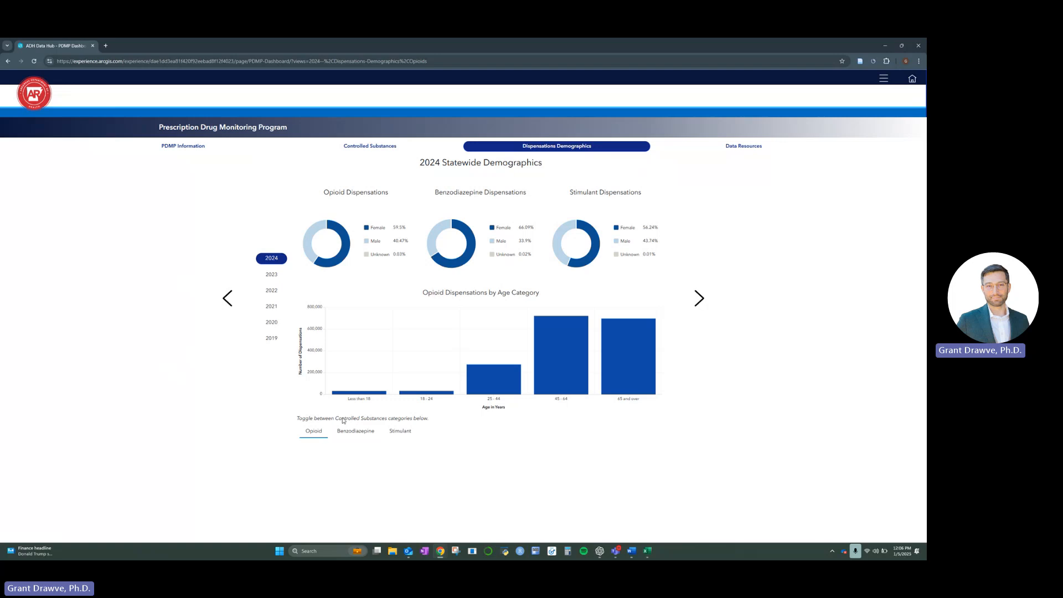
click(745, 153)
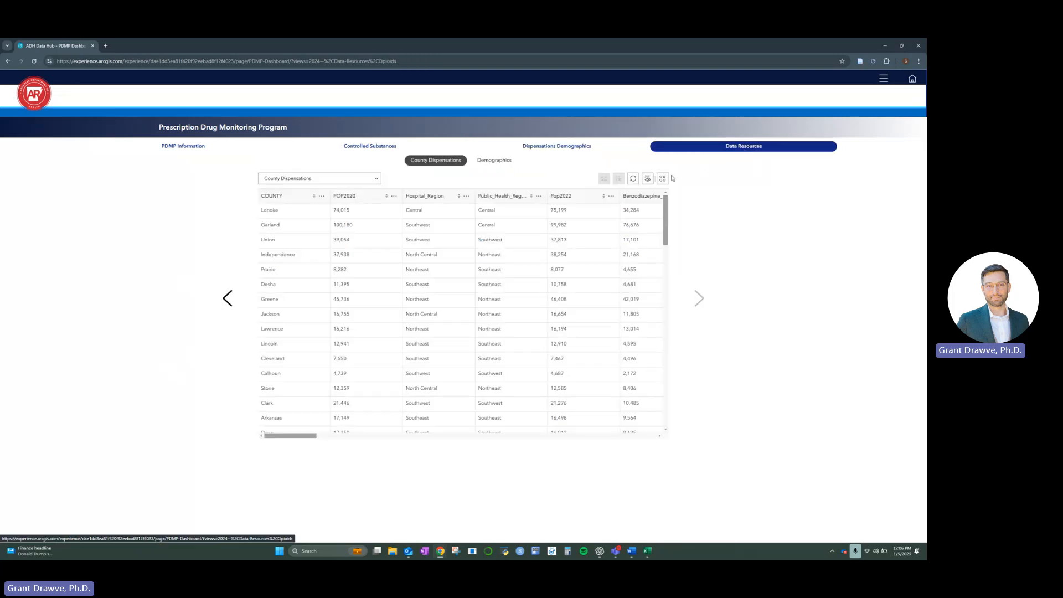
click(662, 178)
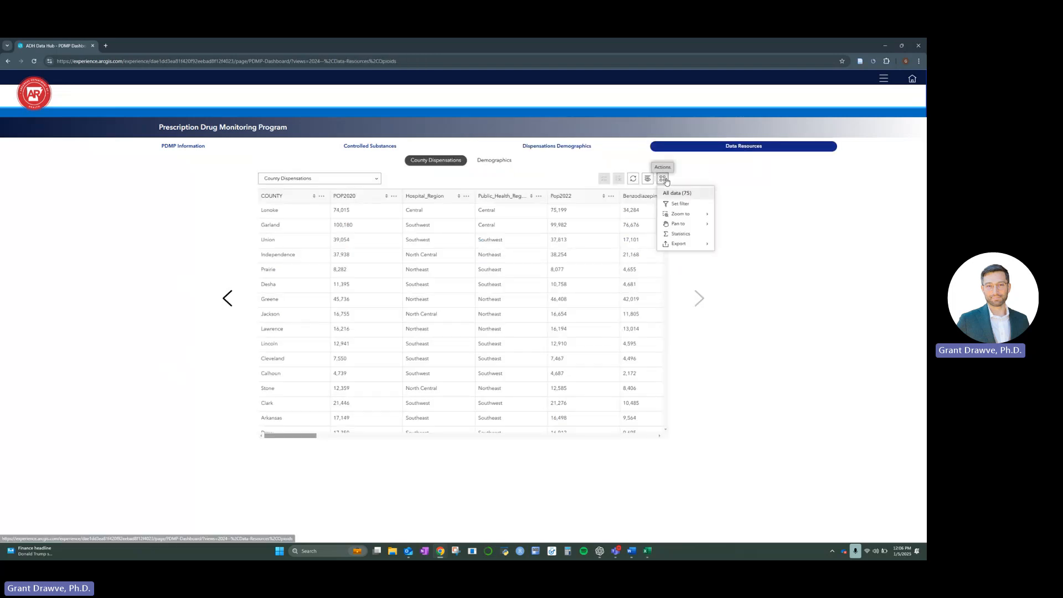
click(687, 245)
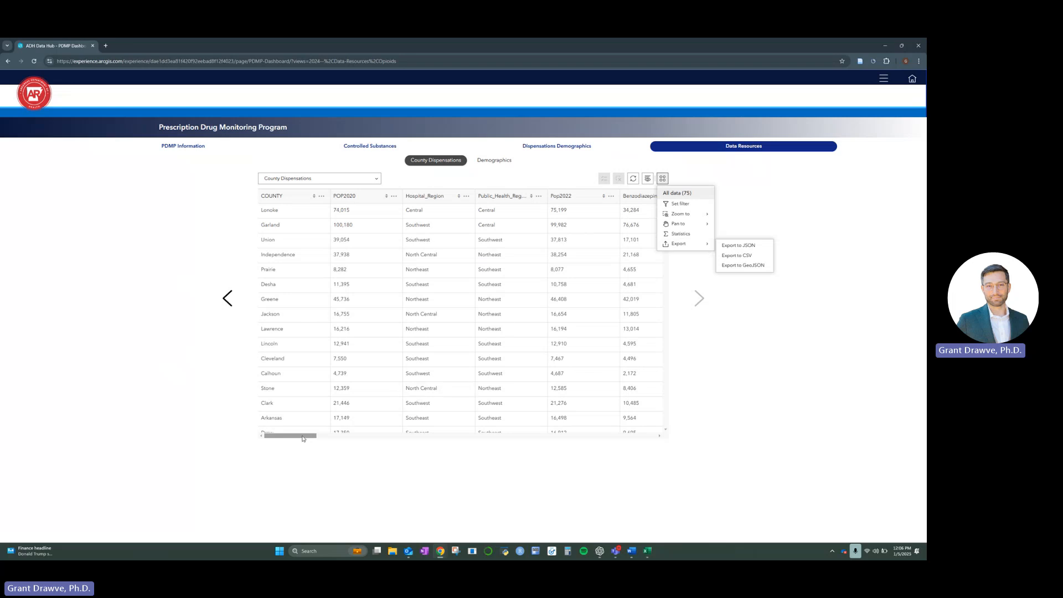
- Switch to the exported county dispensations workbook in Excel and go to Sheet1
click(887, 45)
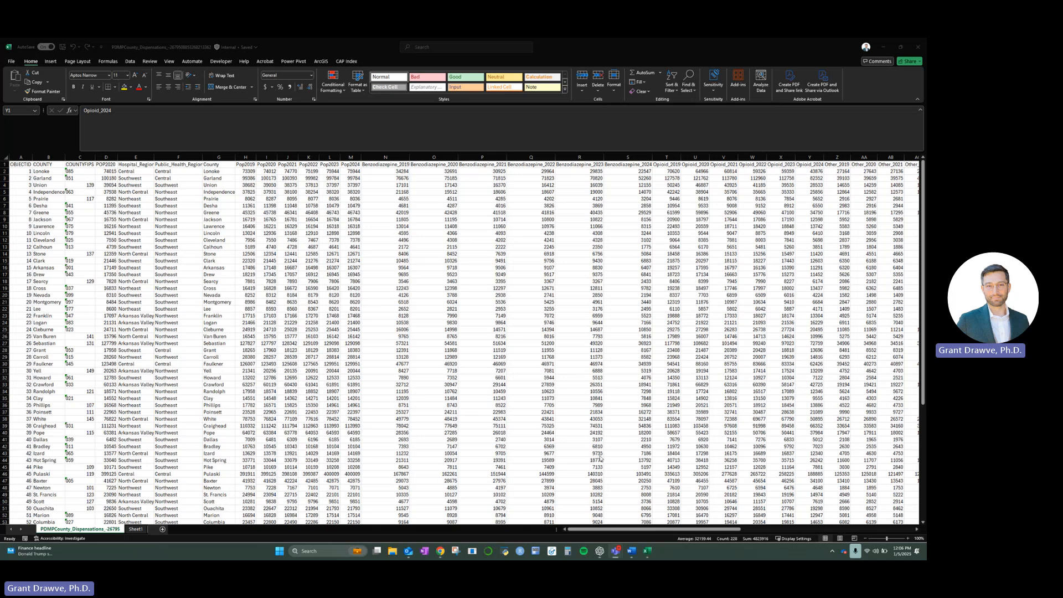
click(622, 532)
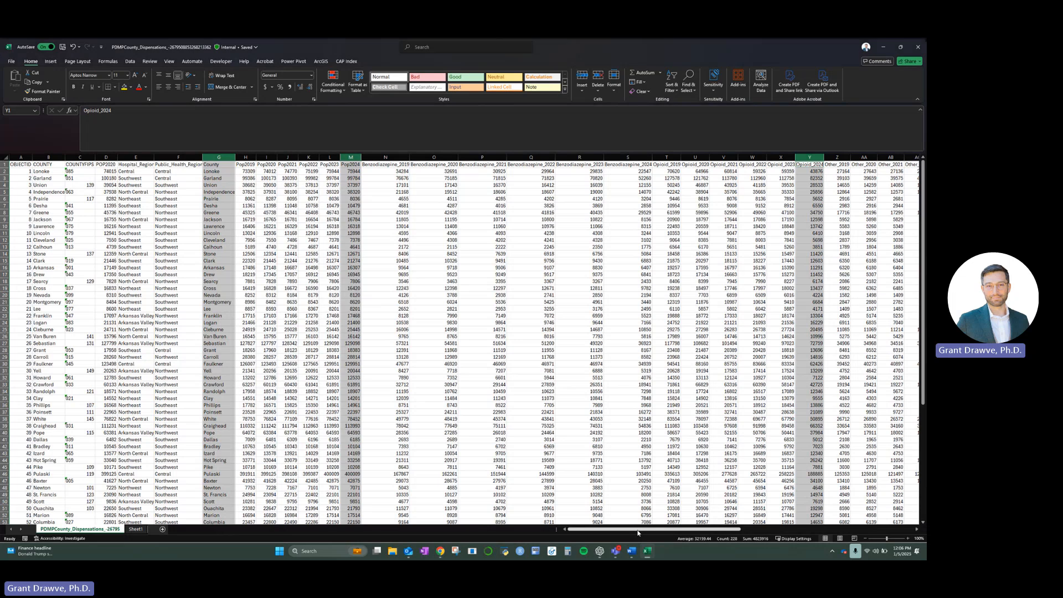
drag(621, 533, 567, 530)
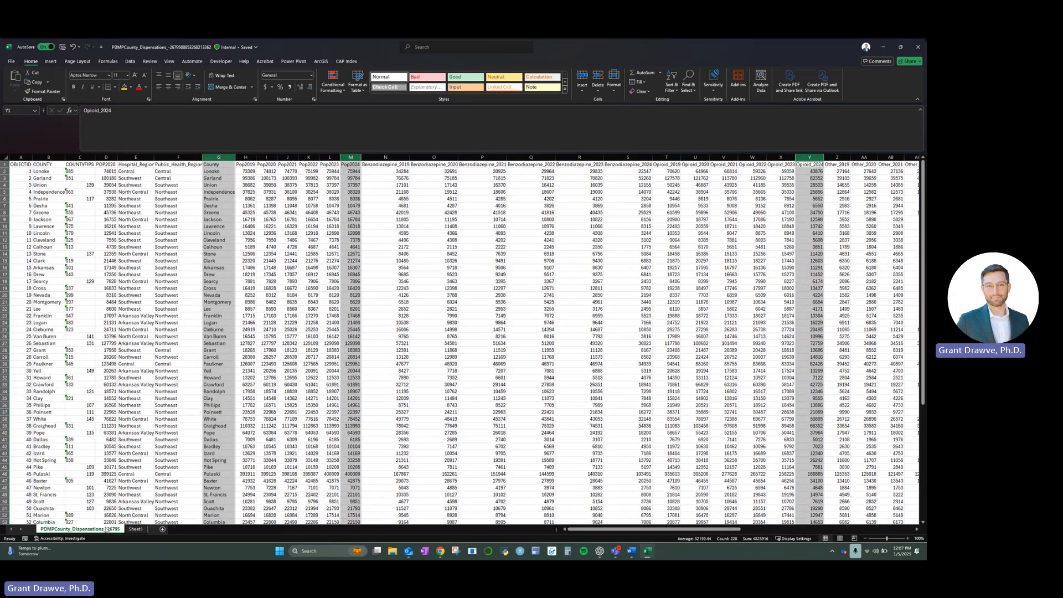
click(135, 530)
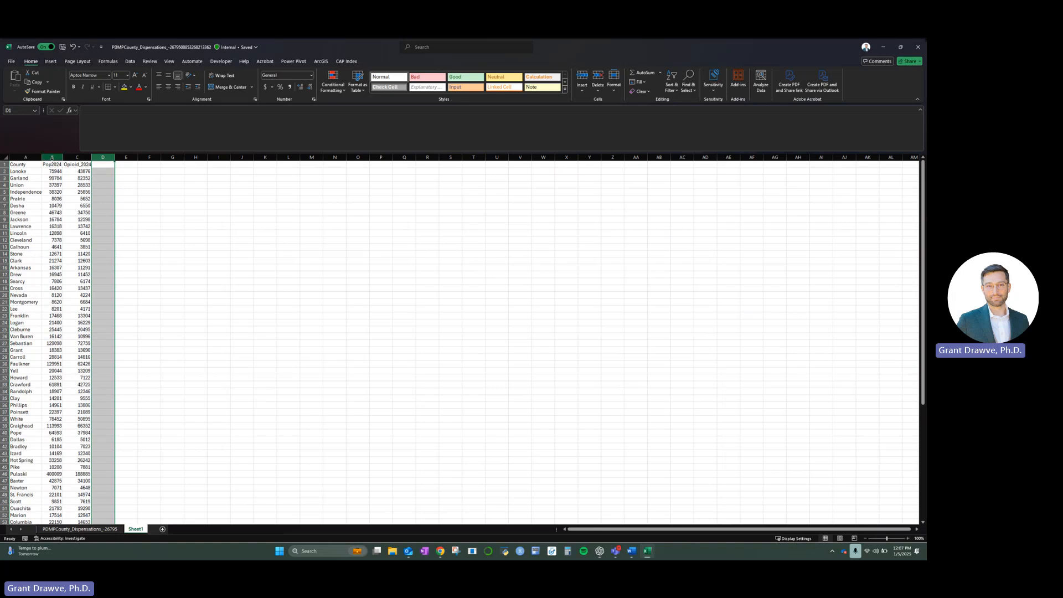
- Insert a blank column between County and Pop2024 and enter the header County_State
click(52, 158)
right_click(52, 158)
click(81, 234)
scroll(58, 192, up, 6)
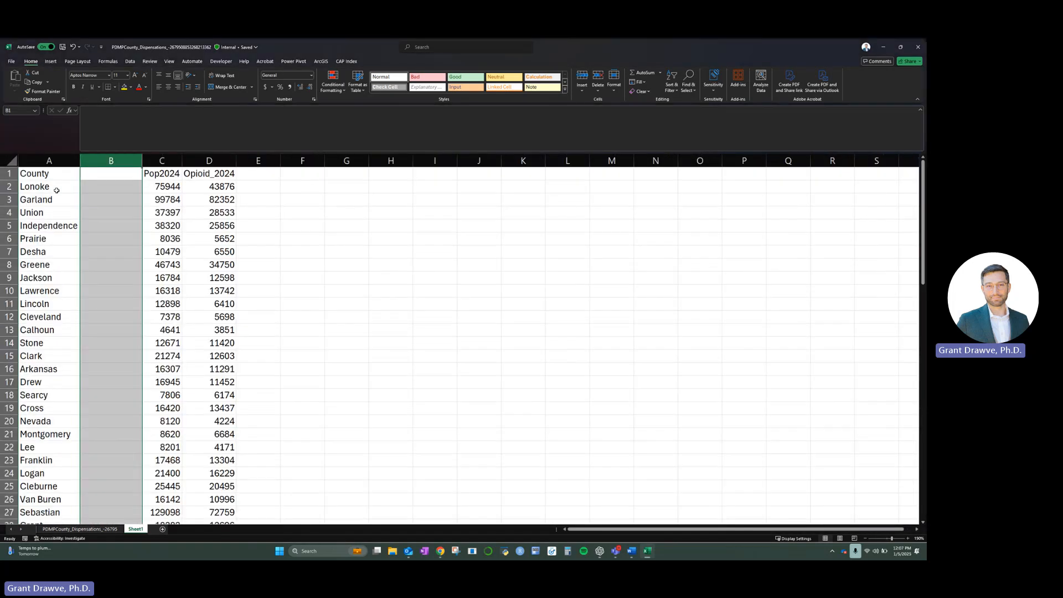
click(98, 175)
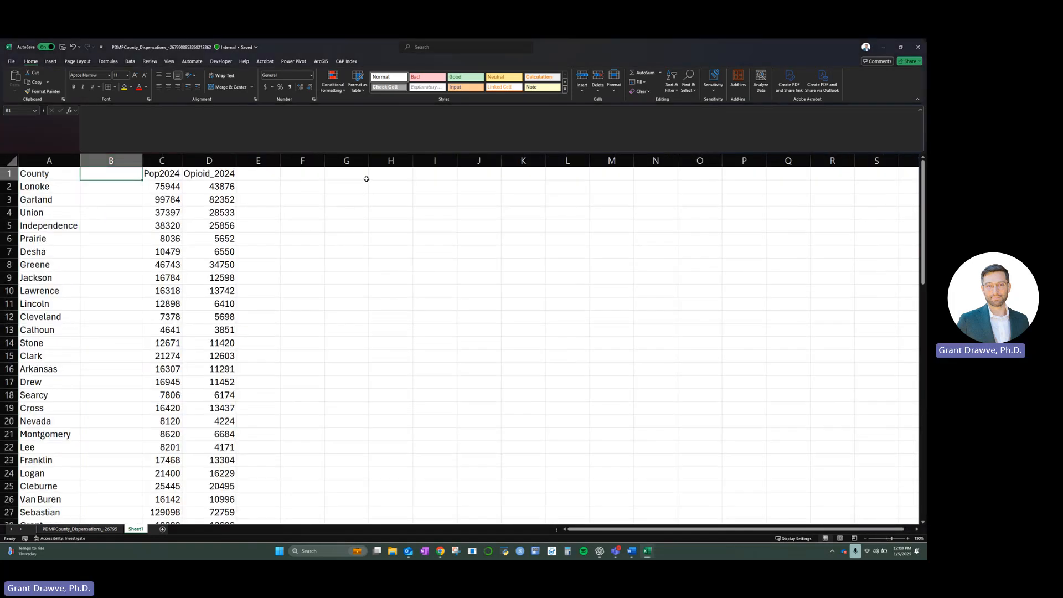
text(Count)
key(BackSpace)
key(BackSpace)
text(ty_State)
key(Return)
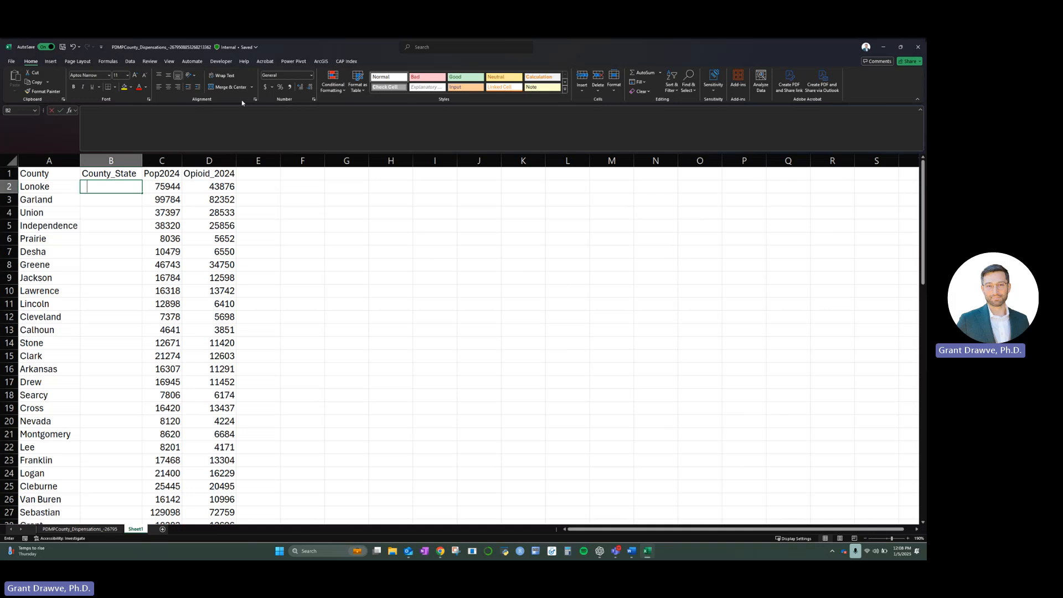
- Enter the formula =CONCAT(A2, " County, Arkansas") in cell B2
text(=co)
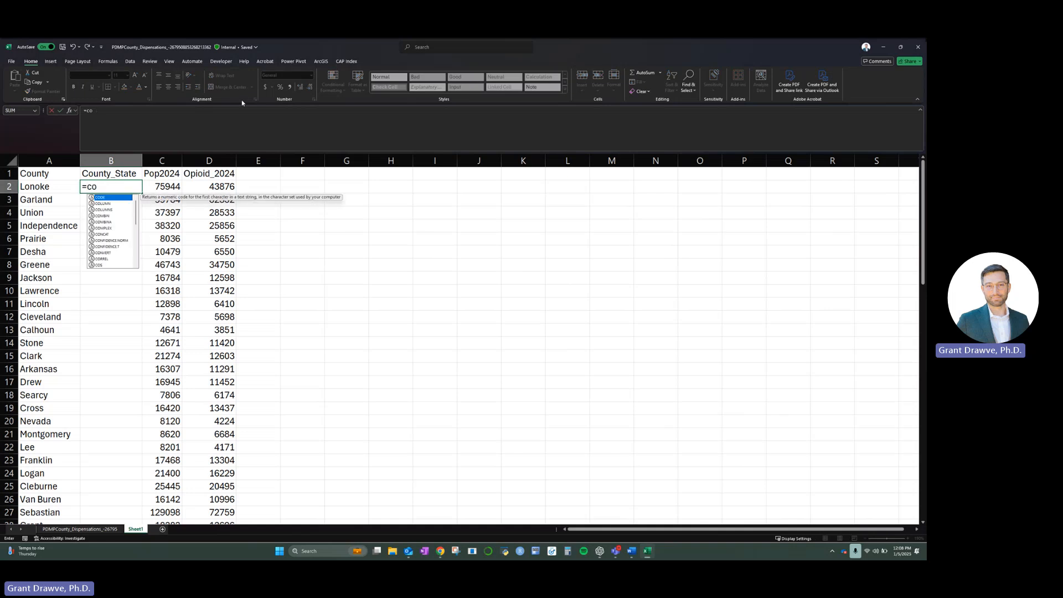
text(ncat)
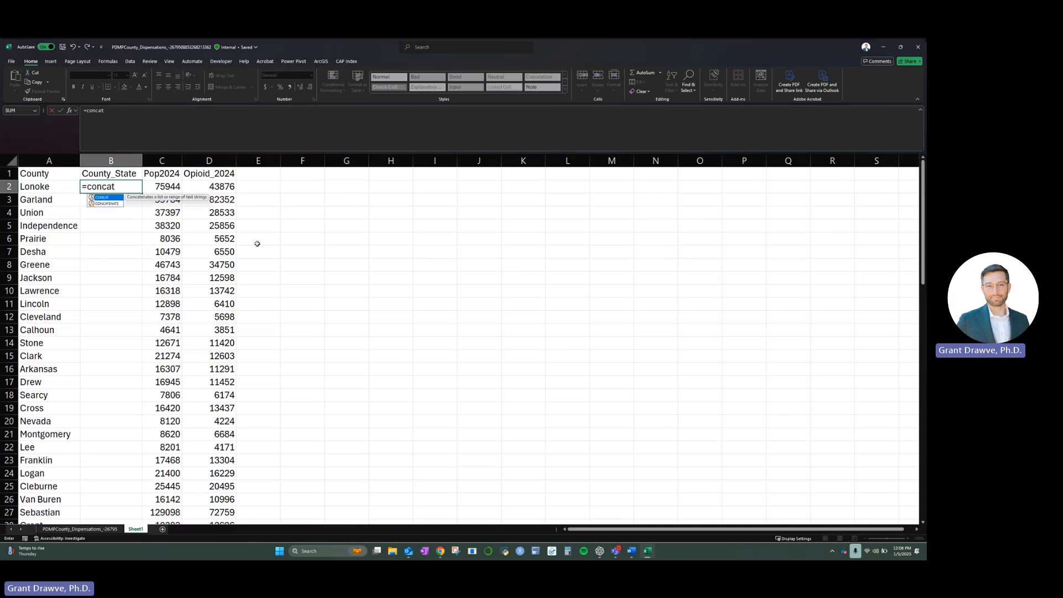
click(38, 189)
click(111, 186)
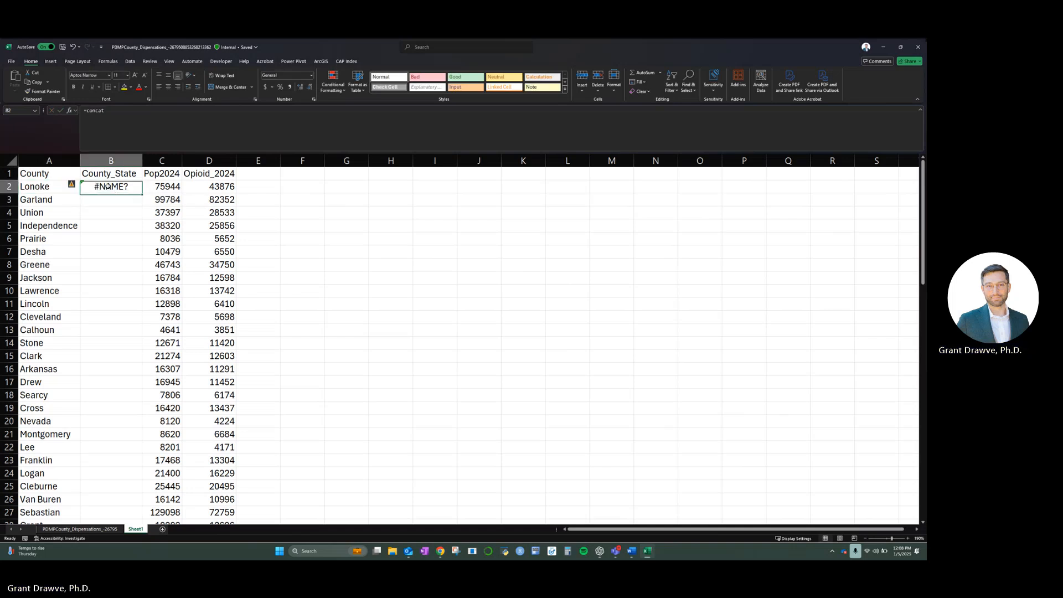
click(115, 126)
text(()
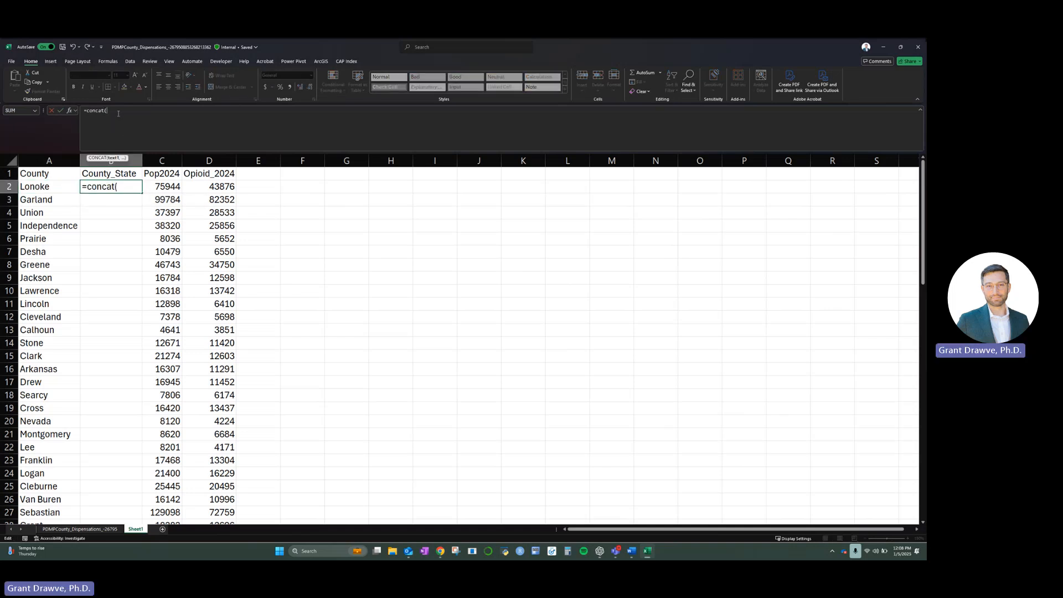
click(45, 187)
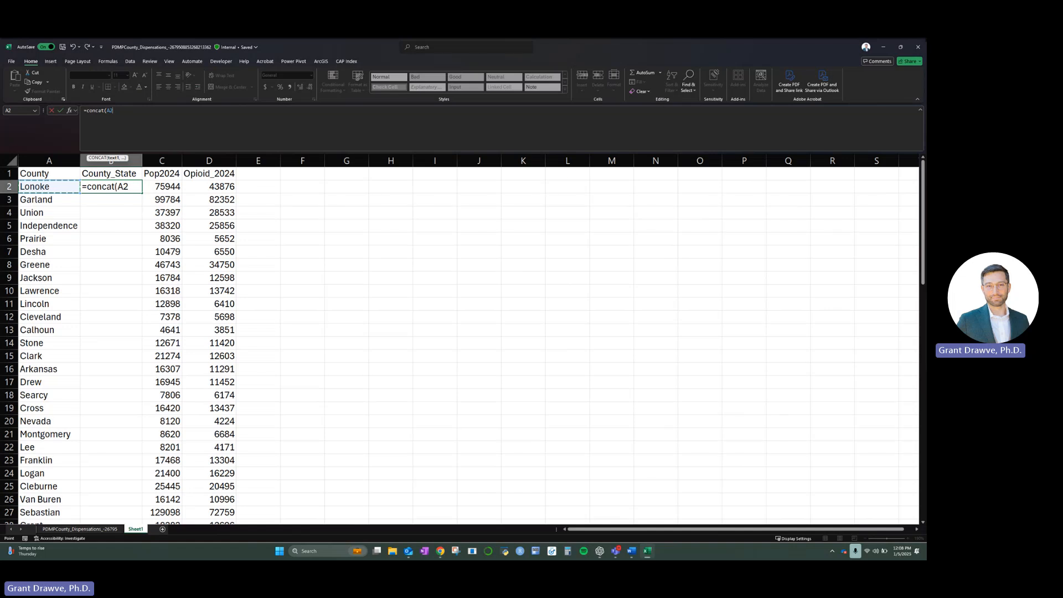
text(, " County,)
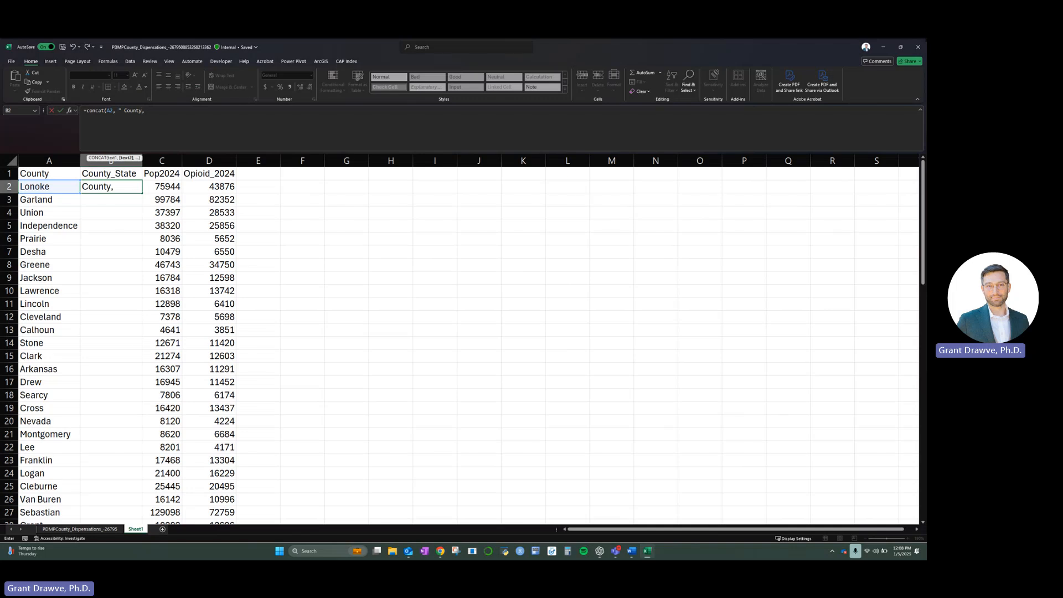
text(Arkansas"))
key(Return)
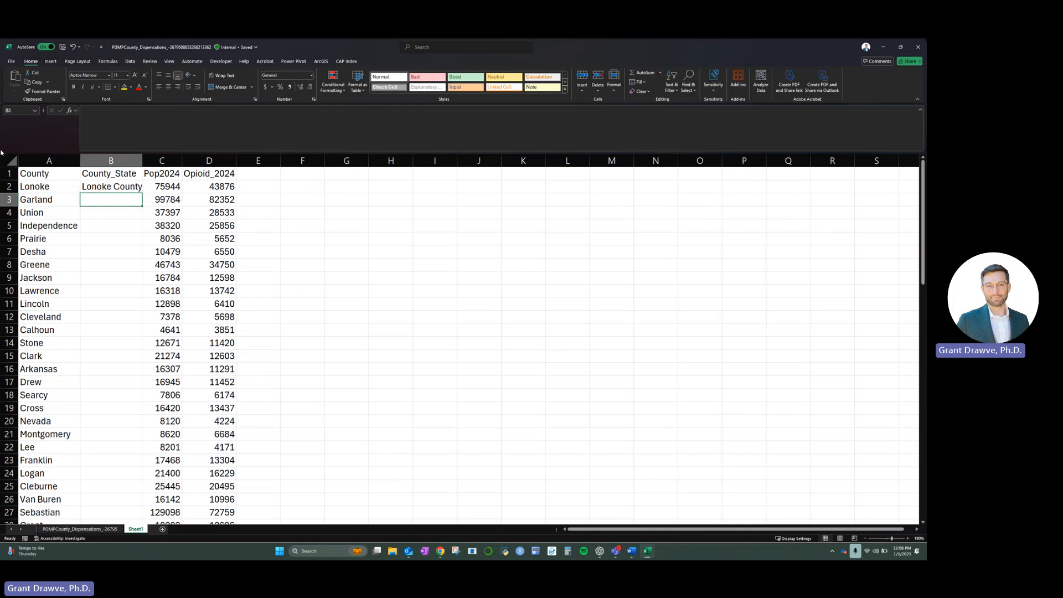
- Fill the County_State formula down for all counties and autofit column B to its contents
double_click(143, 157)
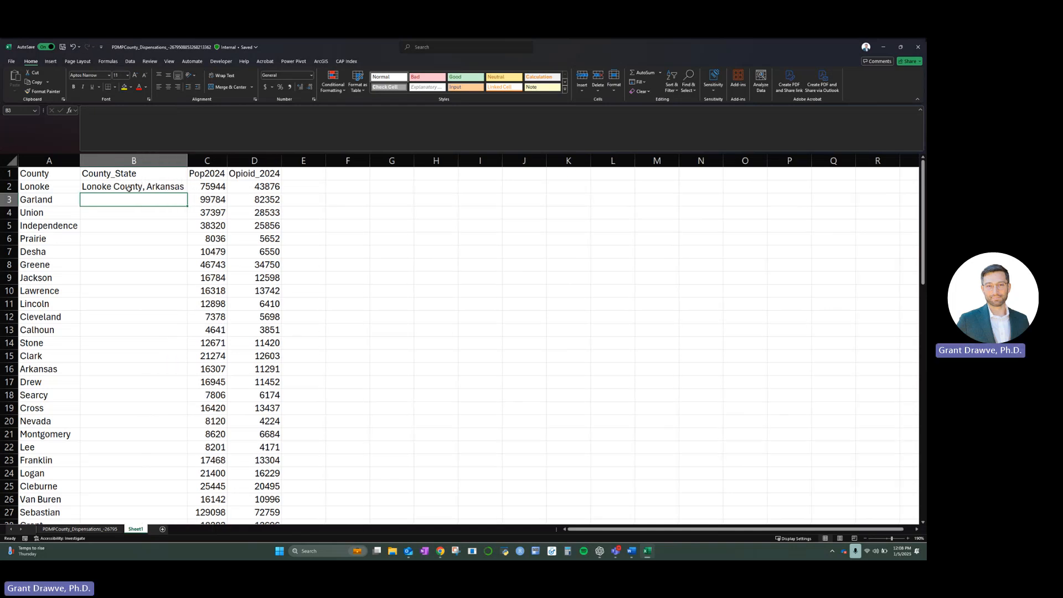
click(168, 187)
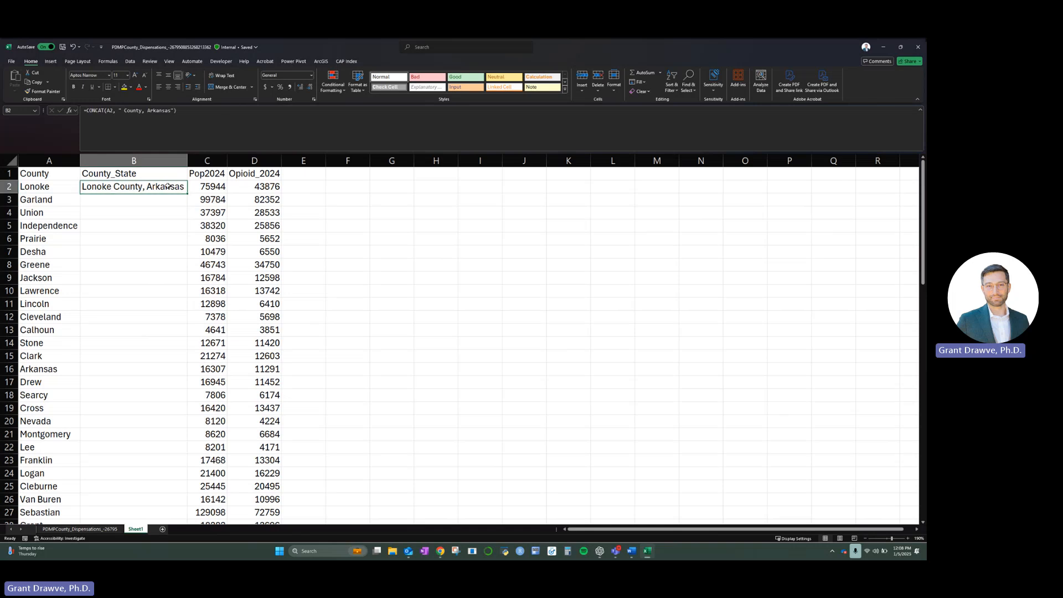
double_click(187, 193)
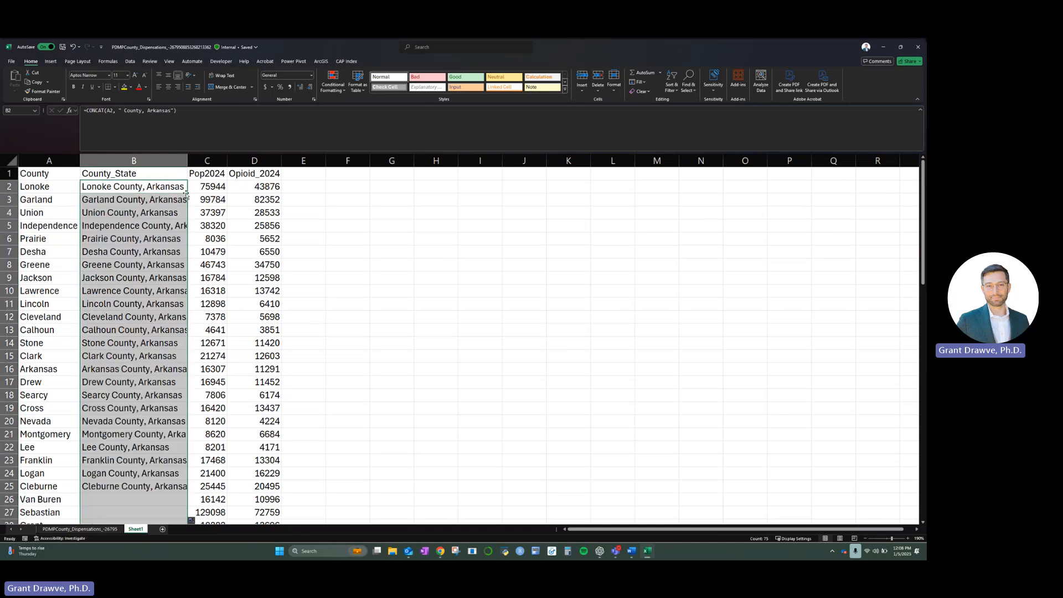
double_click(187, 162)
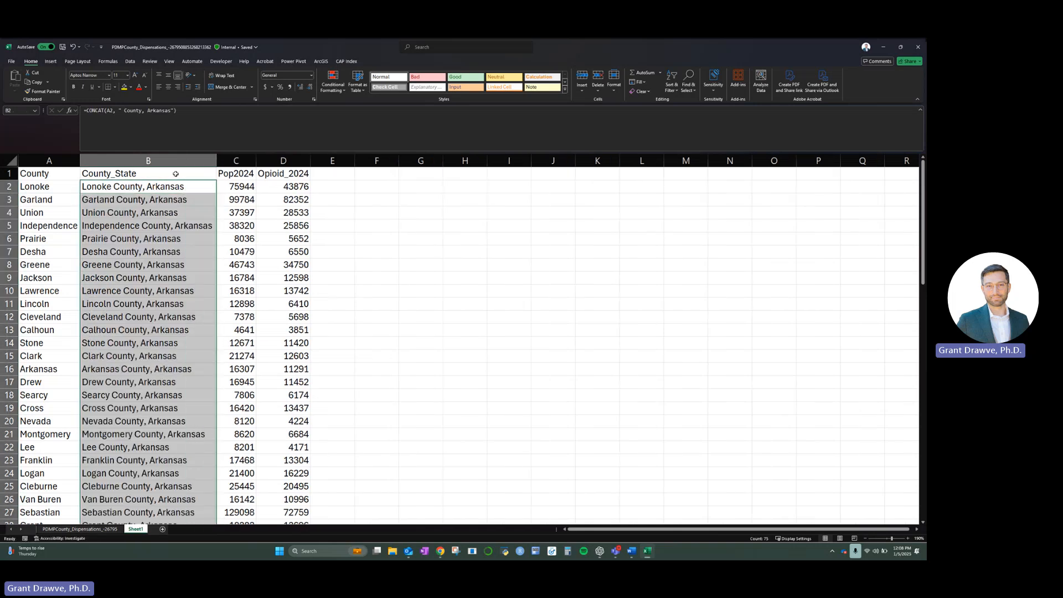
click(167, 250)
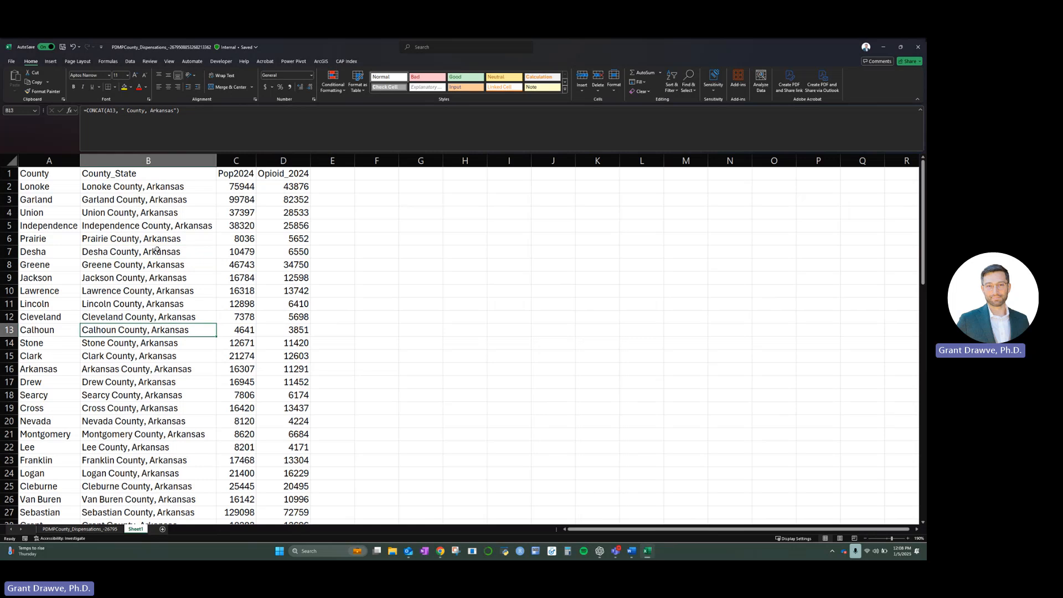
- Replace the formulas in the County_State column with their values by copying the column and pasting values over it
click(147, 160)
right_click(148, 160)
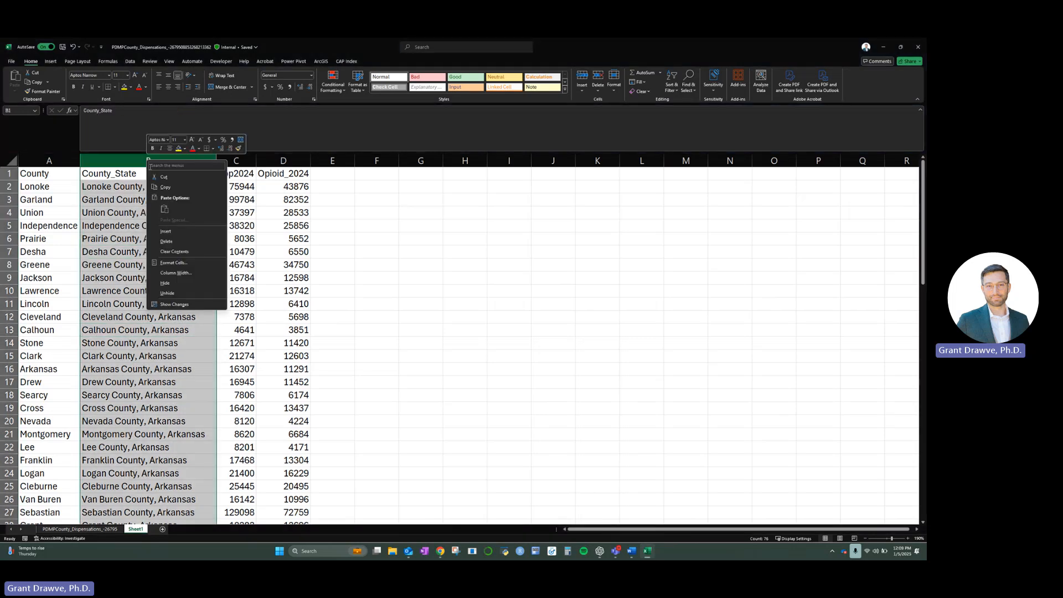
click(162, 188)
right_click(140, 162)
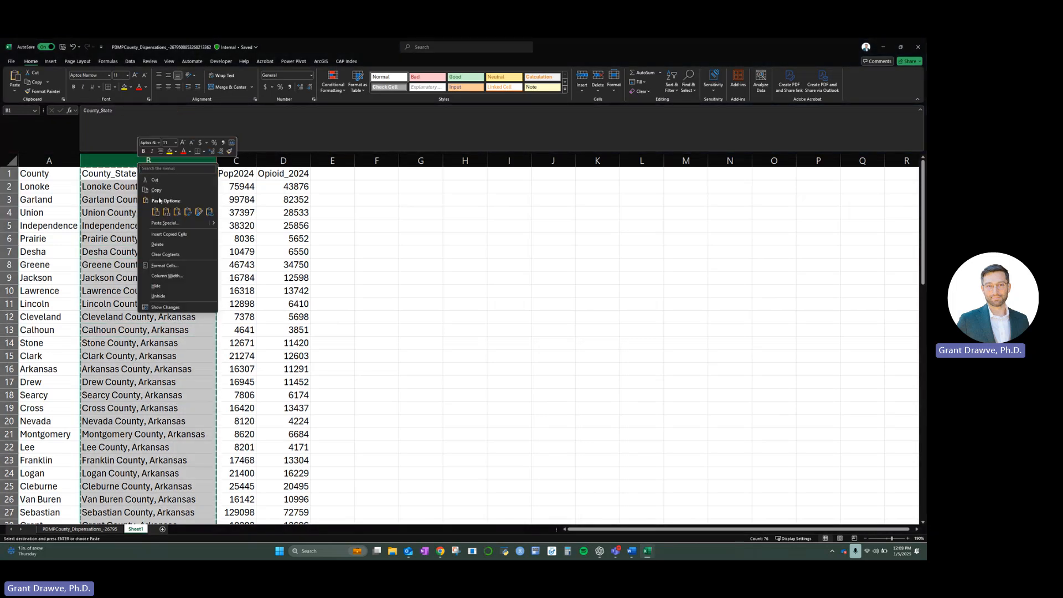
click(166, 212)
click(143, 186)
click(148, 251)
click(149, 316)
click(147, 198)
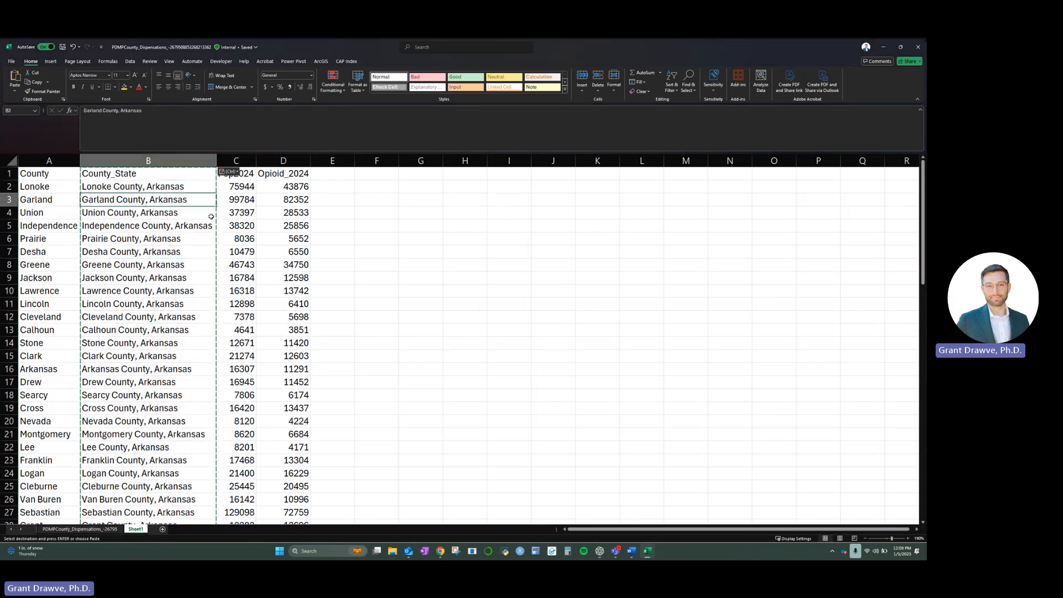
click(319, 252)
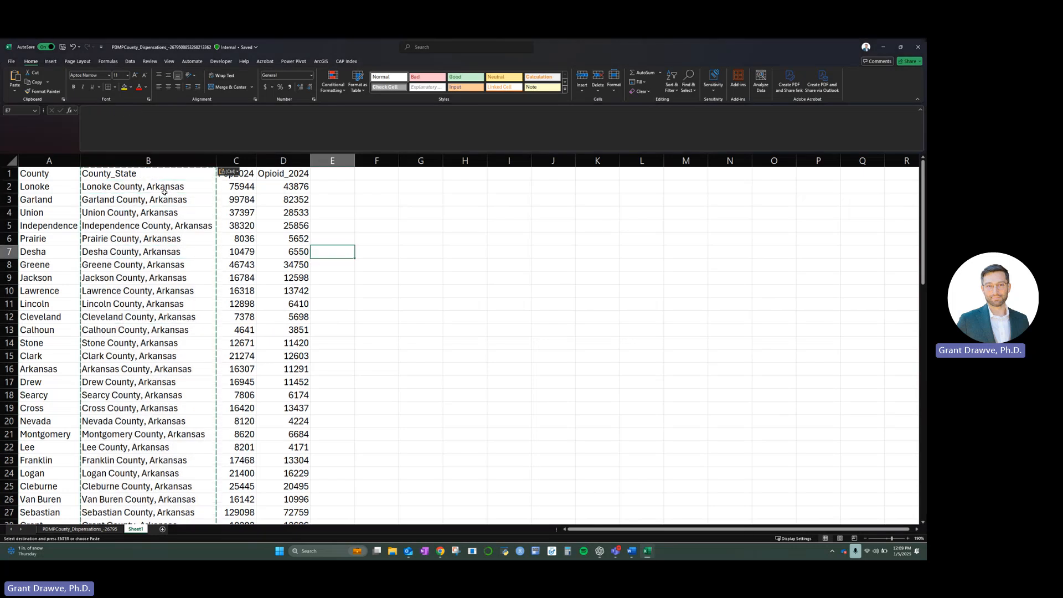
click(122, 187)
click(148, 250)
click(224, 239)
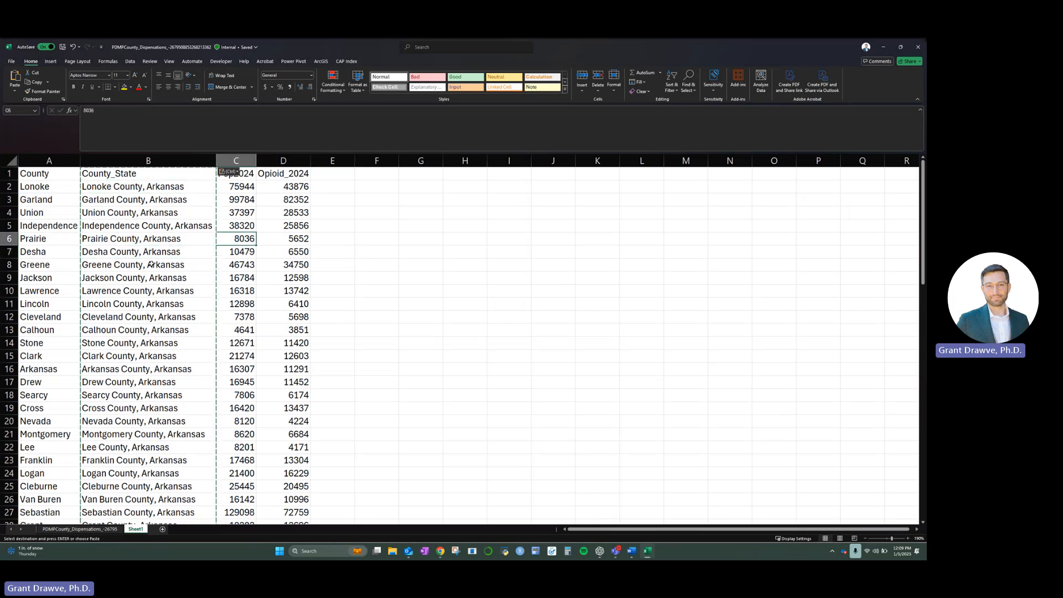
click(134, 188)
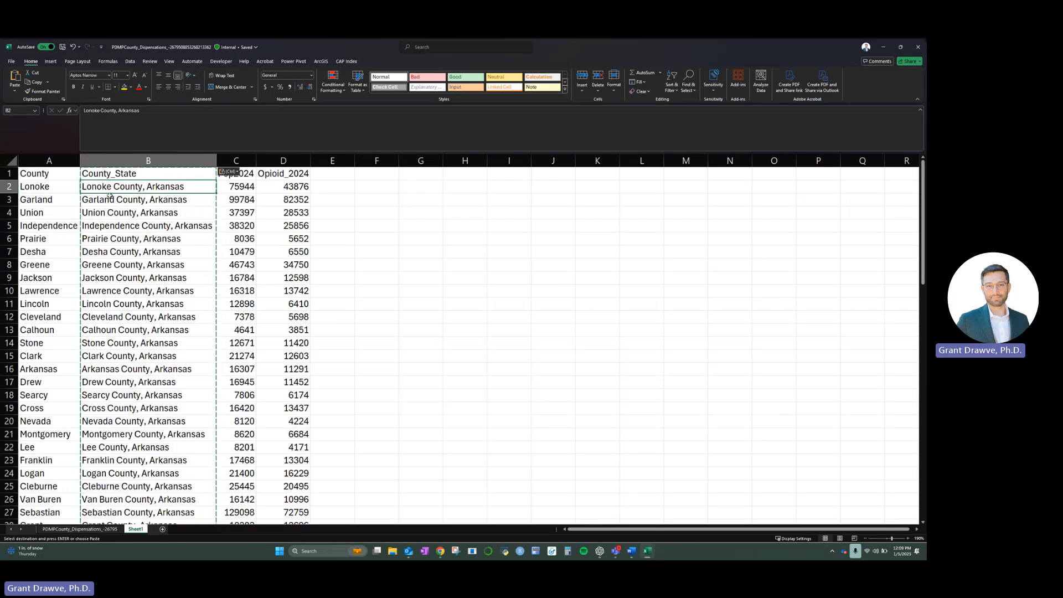
click(153, 255)
- Convert the County_State entries in B2:B76 to the Geography data type and check the converted rows
click(133, 186)
key(ctrl+shift+Down)
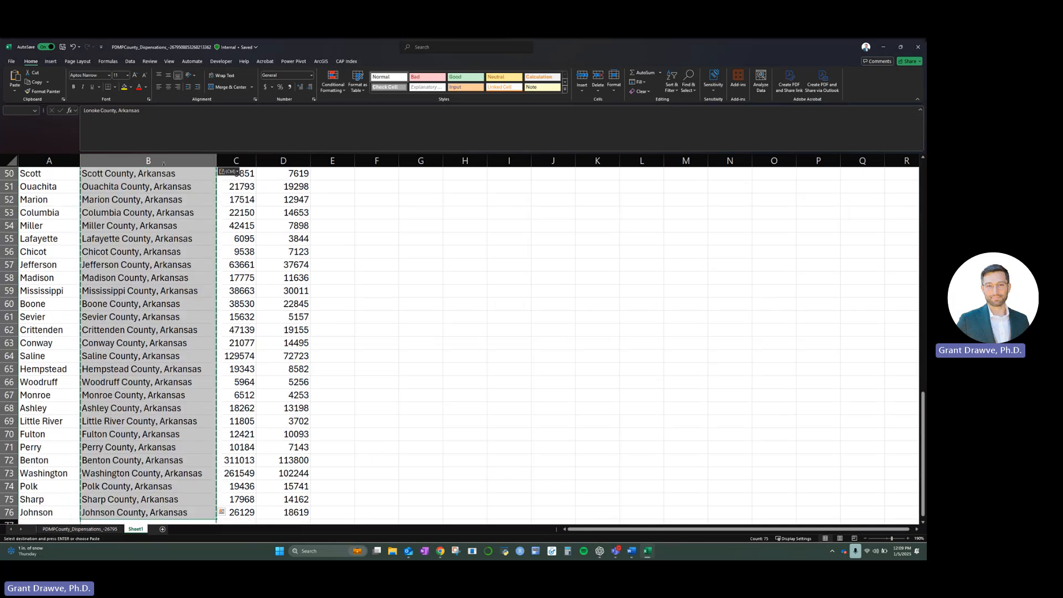
click(131, 62)
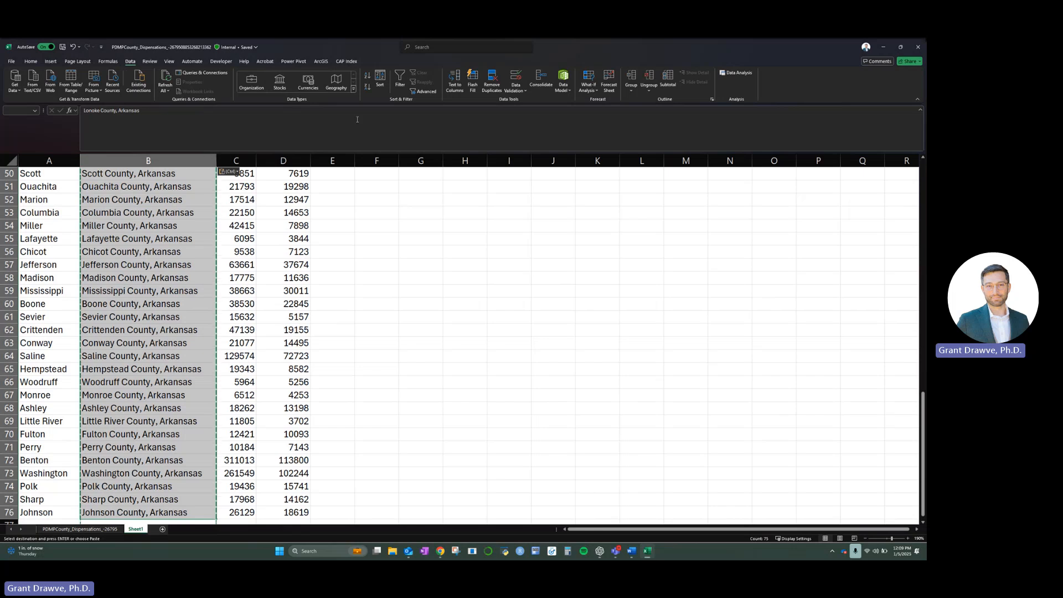
click(336, 82)
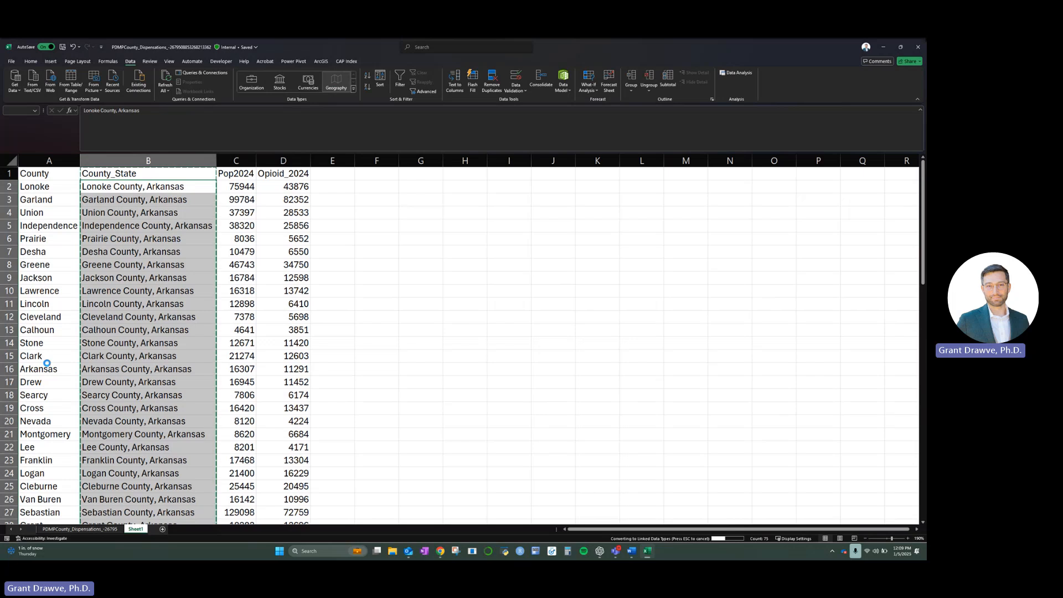
scroll(47, 364, down, 2)
scroll(47, 364, up, 2)
scroll(125, 365, down, 19)
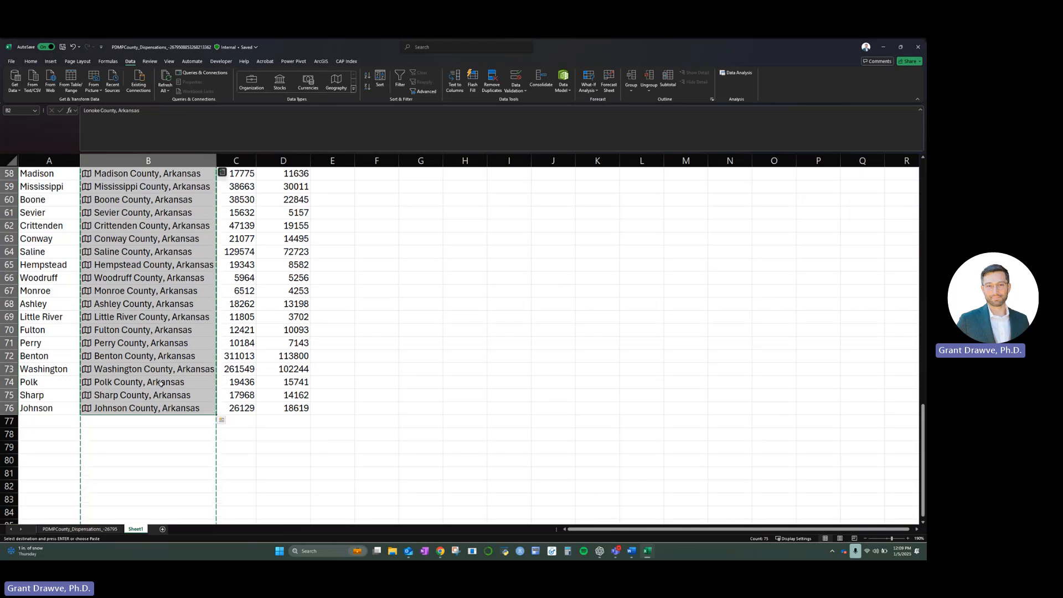
scroll(161, 384, up, 19)
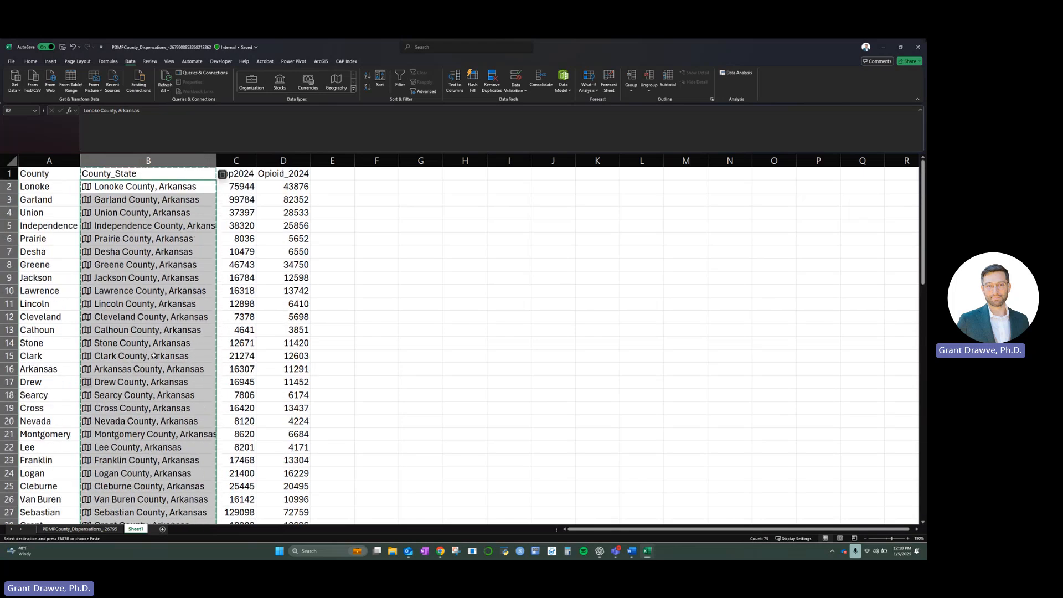
- Insert a filled map chart from the County_State and Pop2024 columns
drag(148, 161, 247, 165)
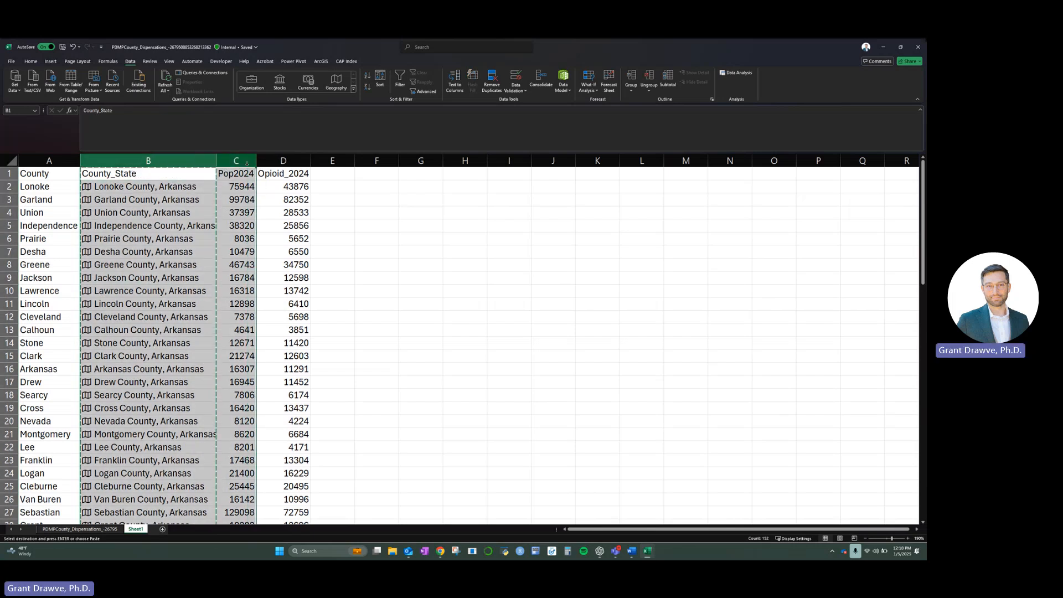
click(51, 62)
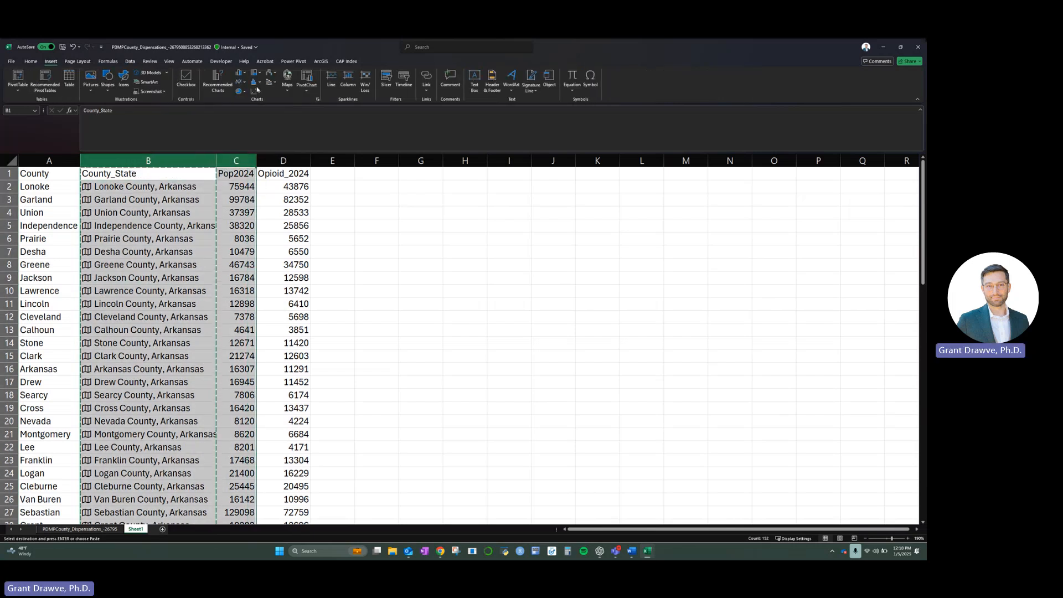
click(286, 80)
click(296, 117)
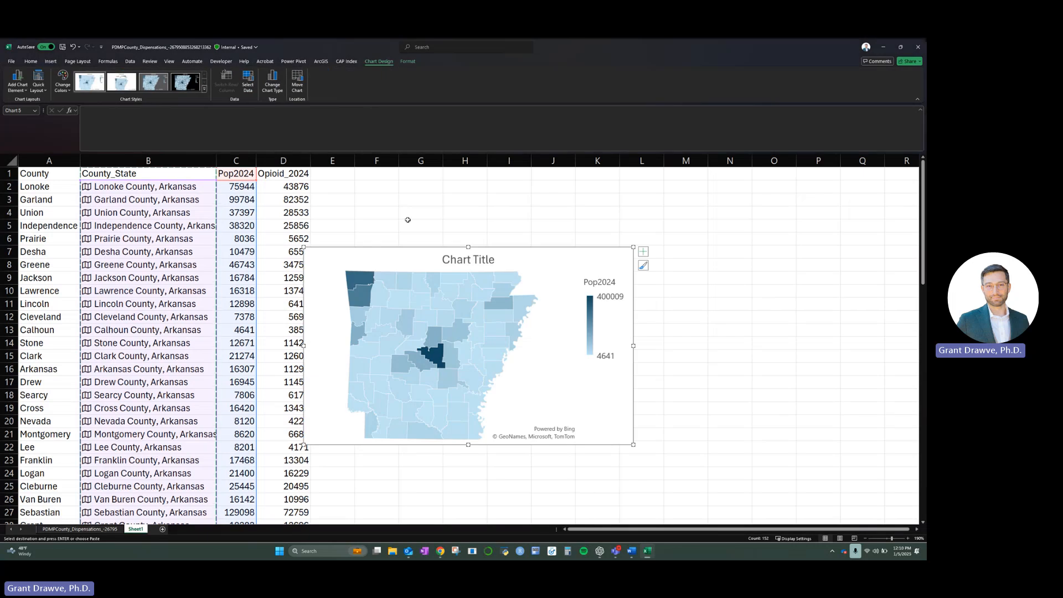
- Enlarge the population map and move it clear of the data columns, checking the values of the darkest counties
drag(634, 445, 673, 464)
drag(517, 276, 554, 265)
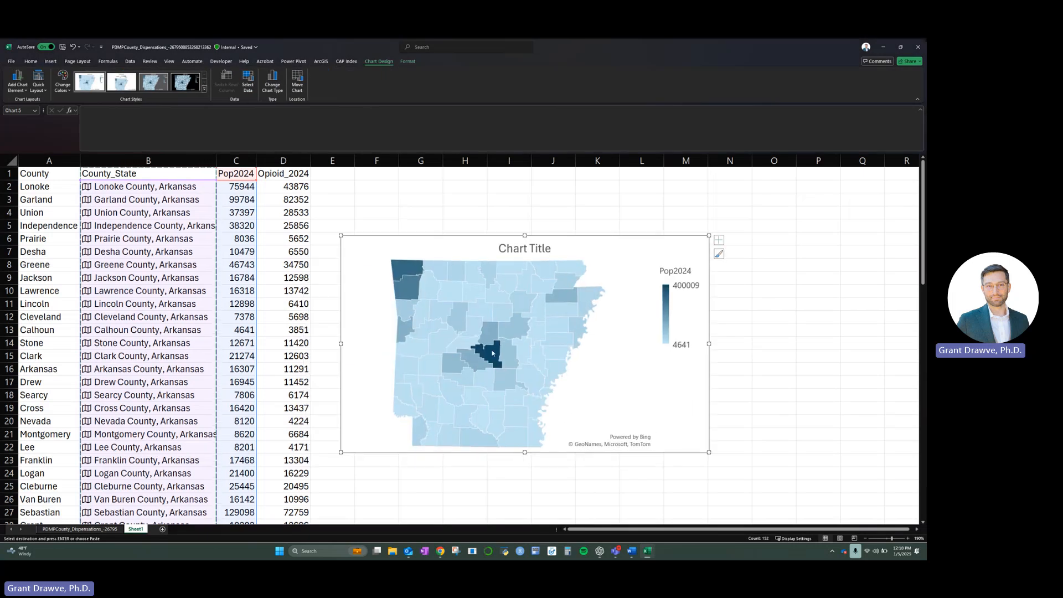
mouse_move(492, 356)
mouse_move(408, 288)
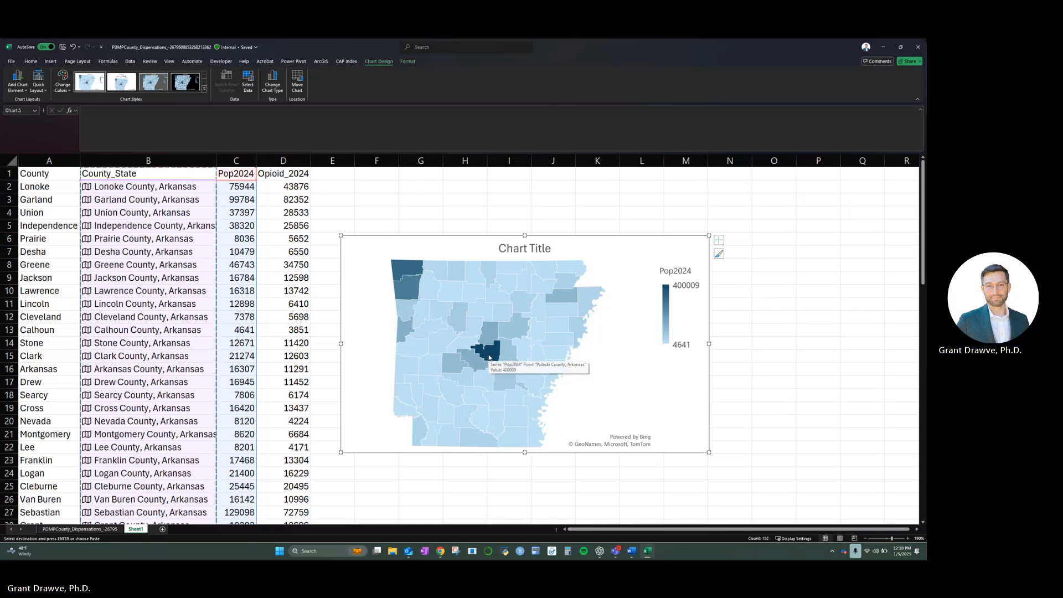
drag(709, 453, 739, 479)
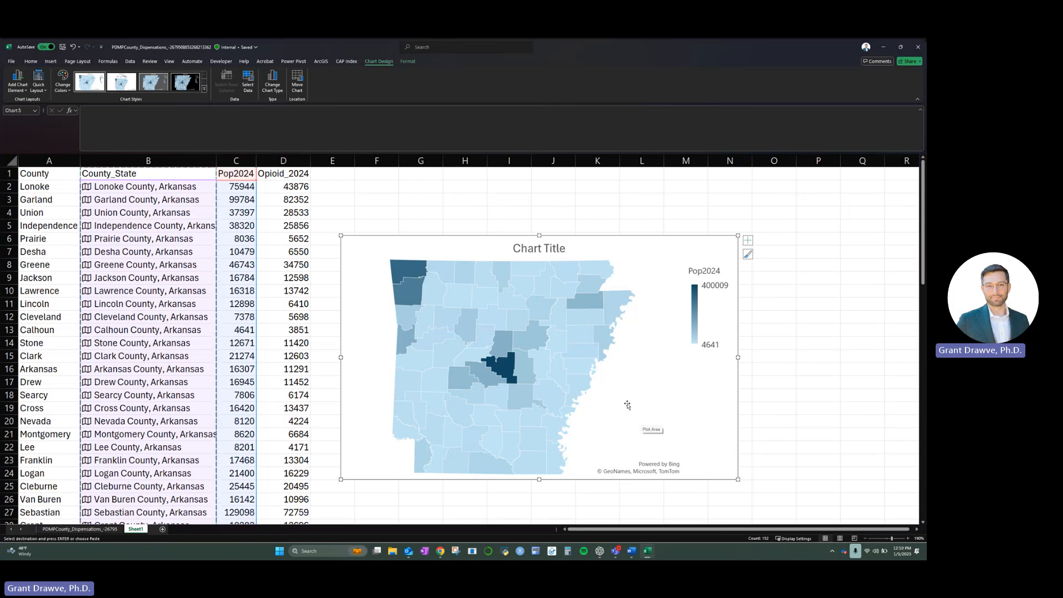
- Change the map's chart title to Population
double_click(549, 249)
double_click(550, 249)
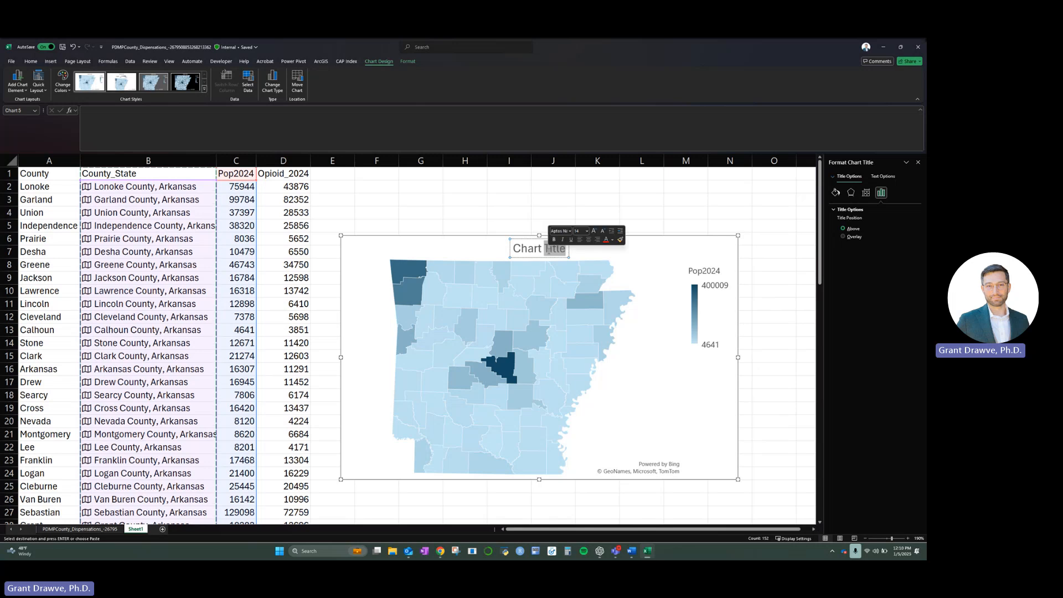
triple_click(550, 250)
text(Population)
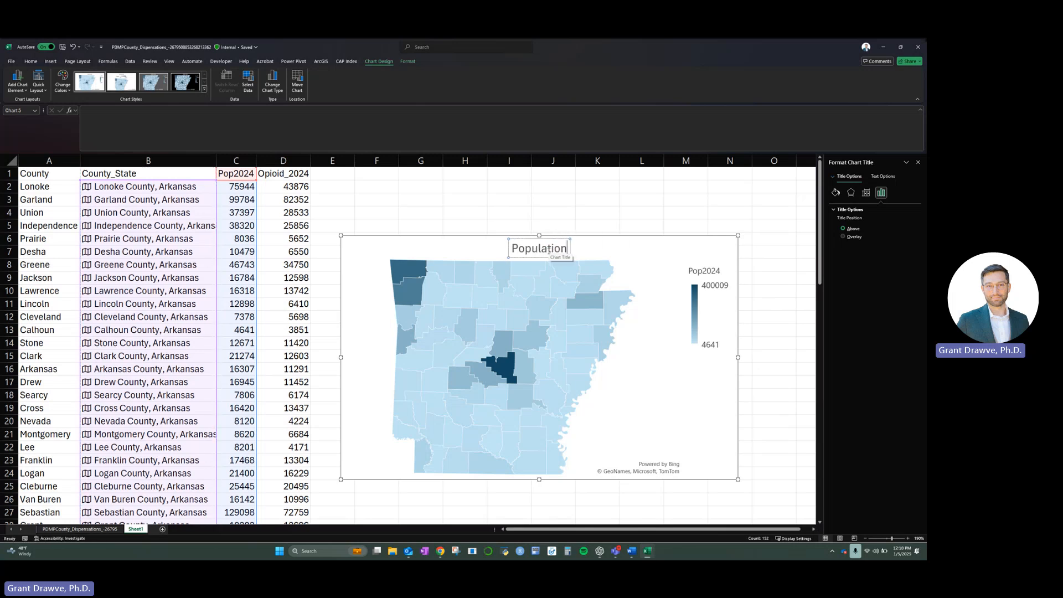
key(ctrl+v)
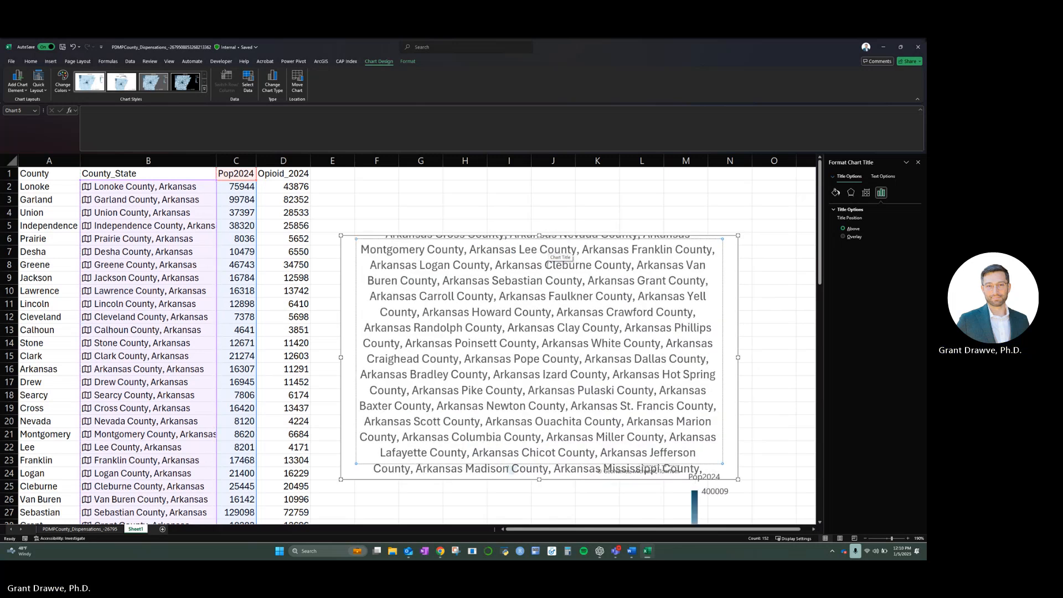
key(ctrl+z)
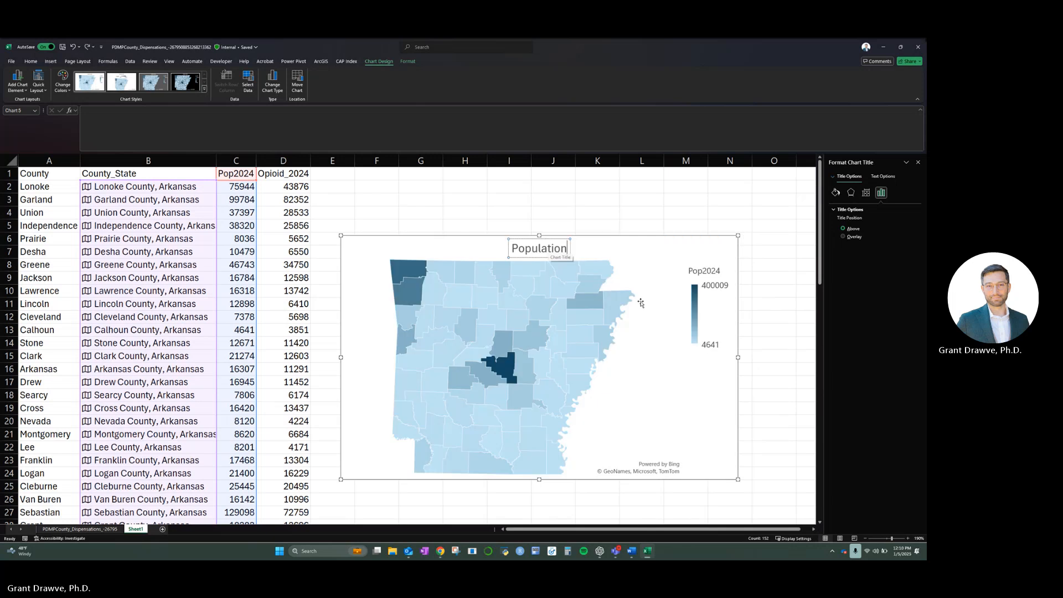
click(778, 393)
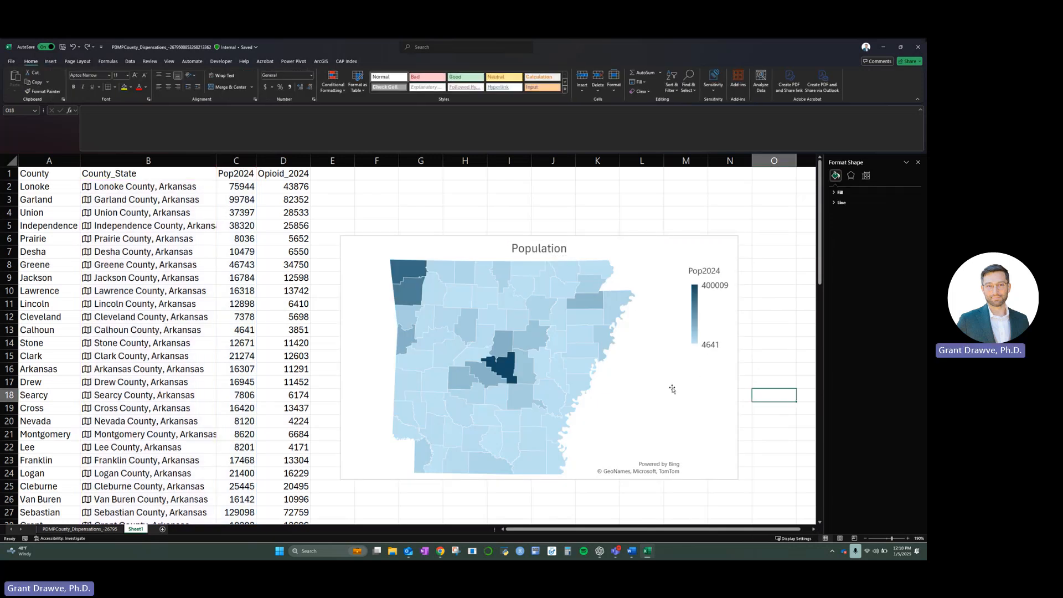
- Move the population map to a new sheet named Population
right_click(627, 385)
right_click(701, 410)
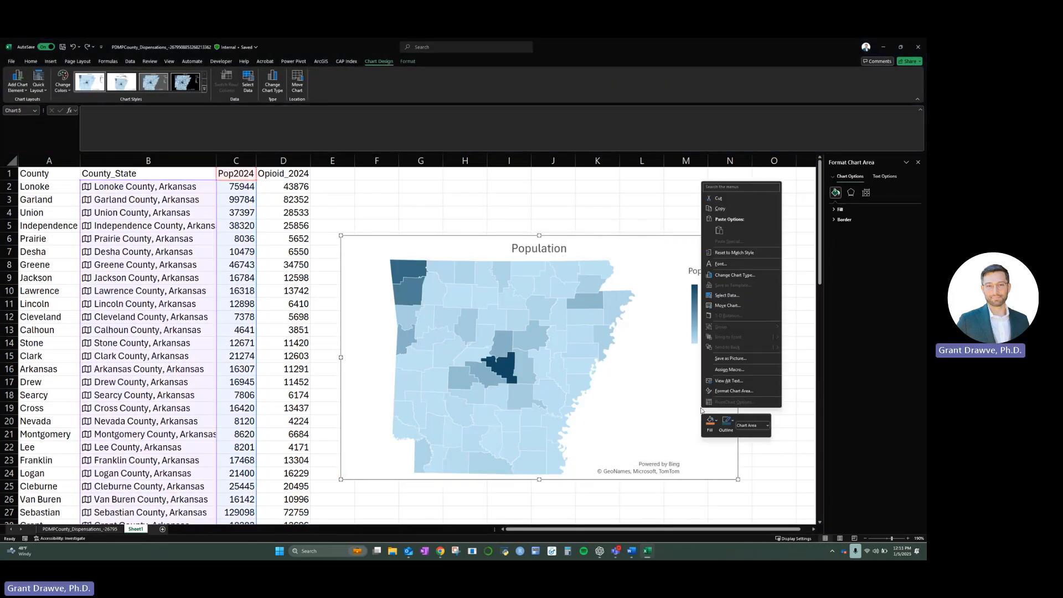
click(729, 306)
click(547, 240)
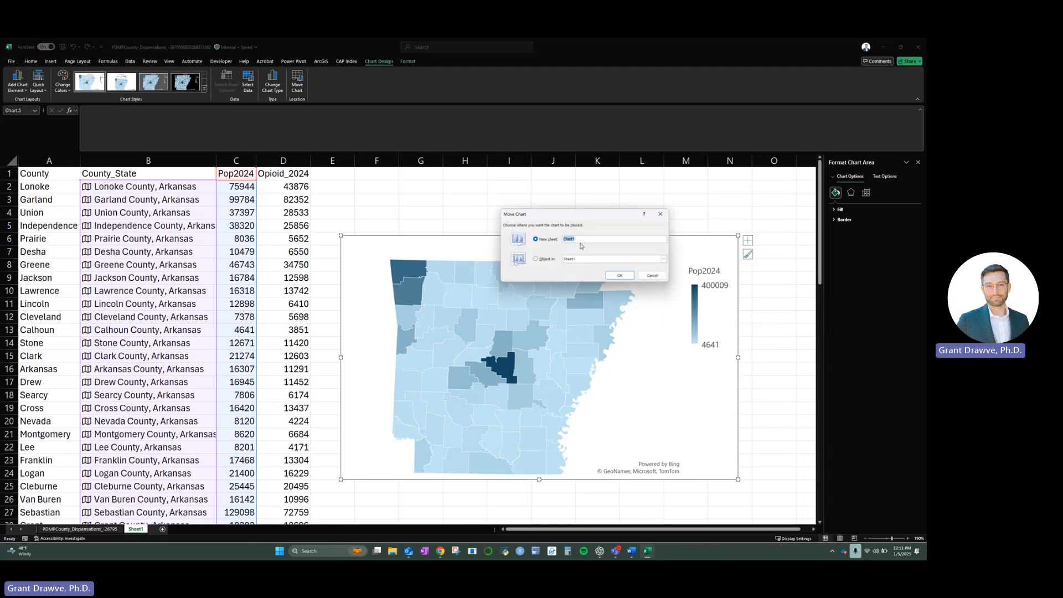
text(Population)
key(Return)
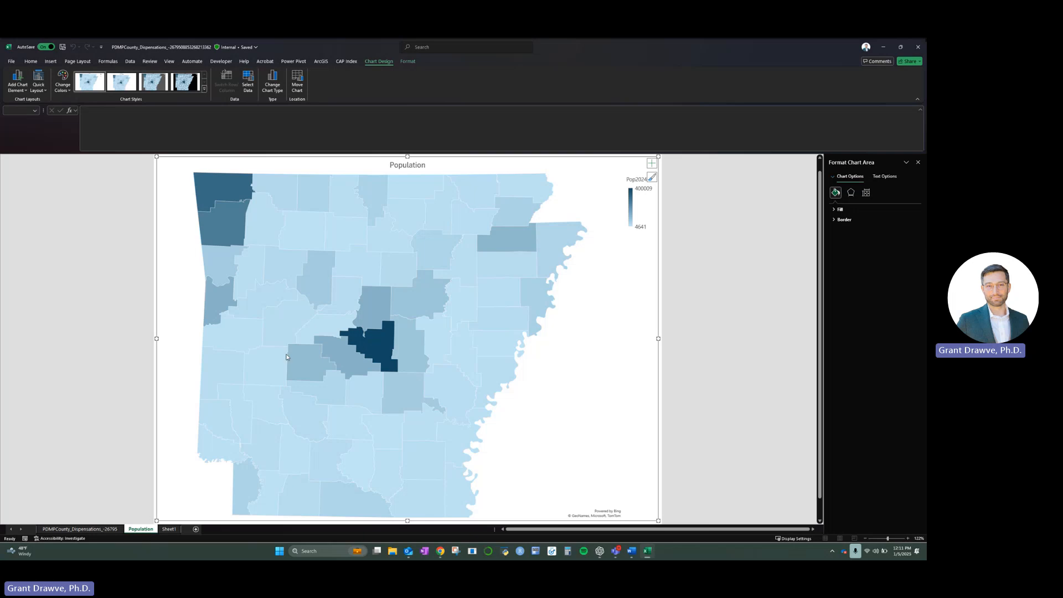
- Insert a filled map chart from the County_State and Opioid_2024 columns on Sheet1
click(168, 530)
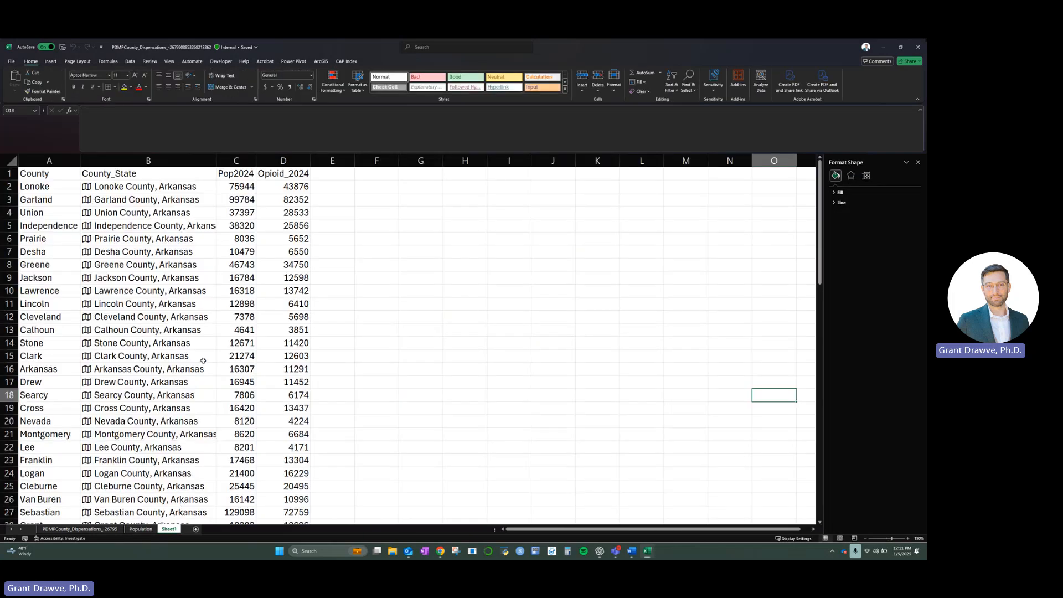
click(135, 160)
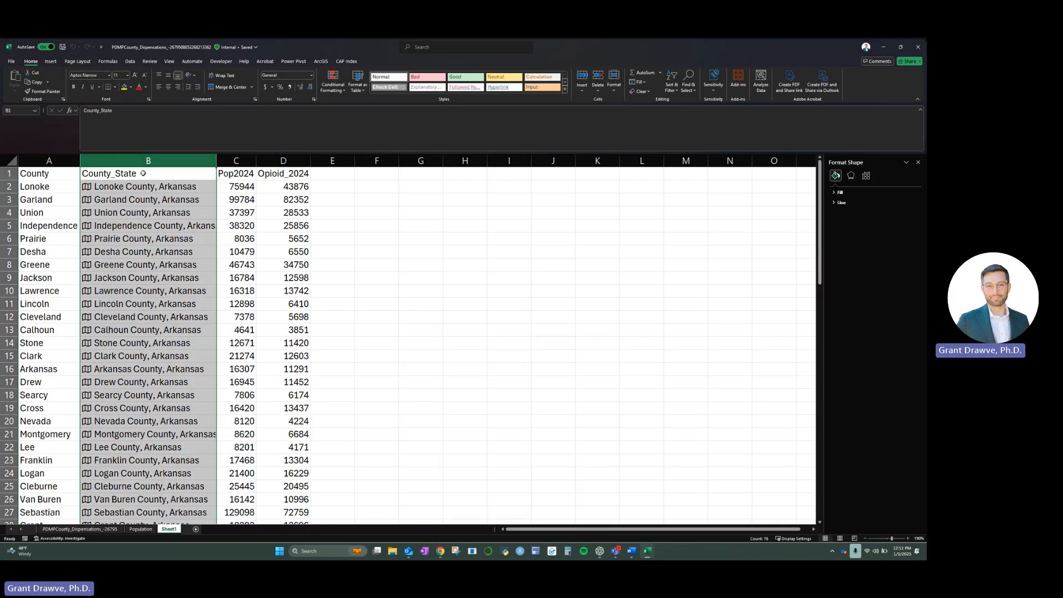
ctrl+click(283, 161)
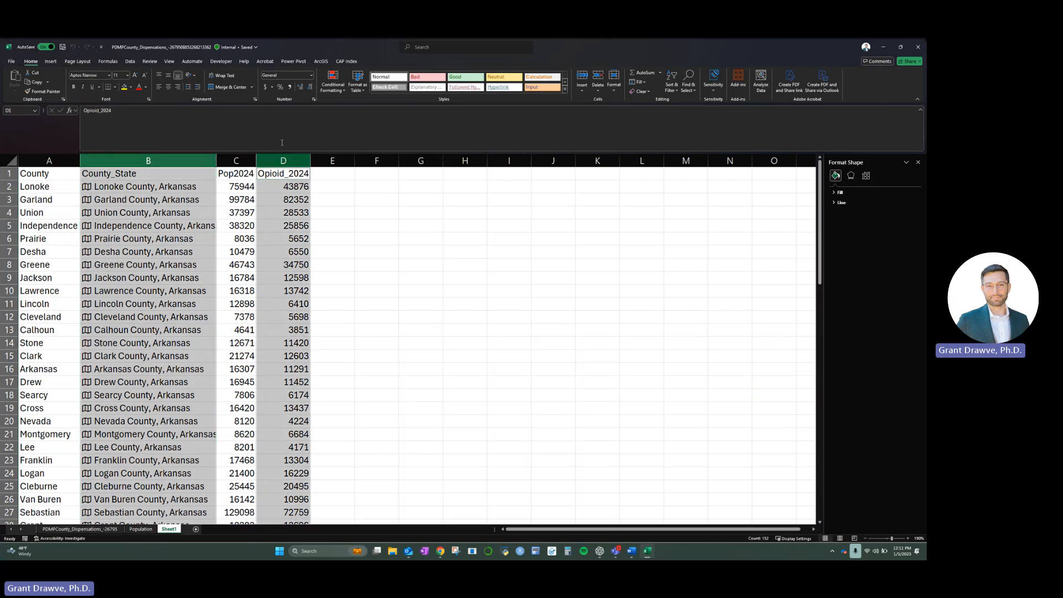
click(50, 61)
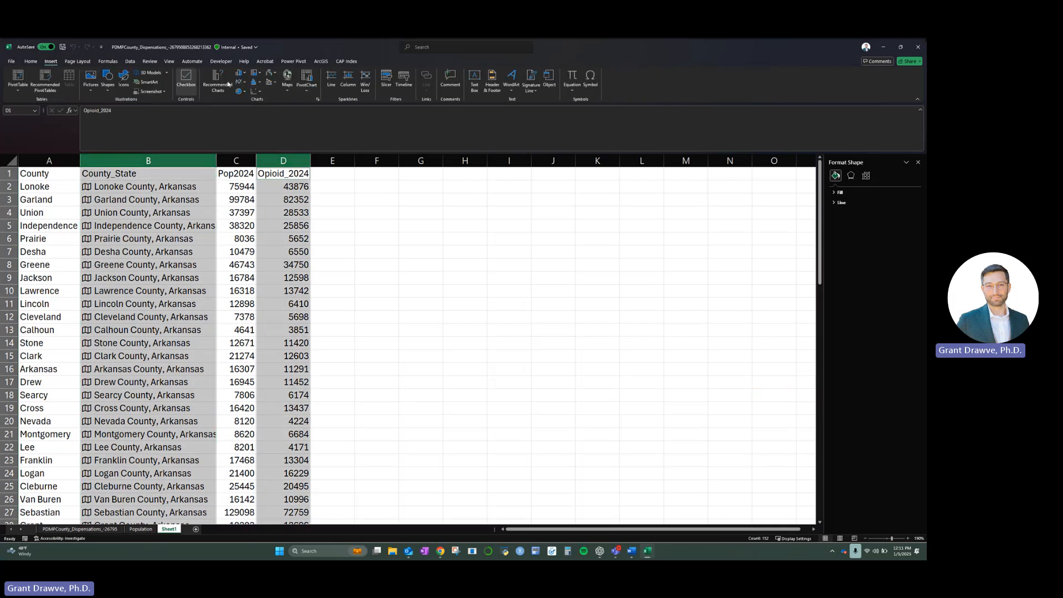
click(292, 93)
click(290, 117)
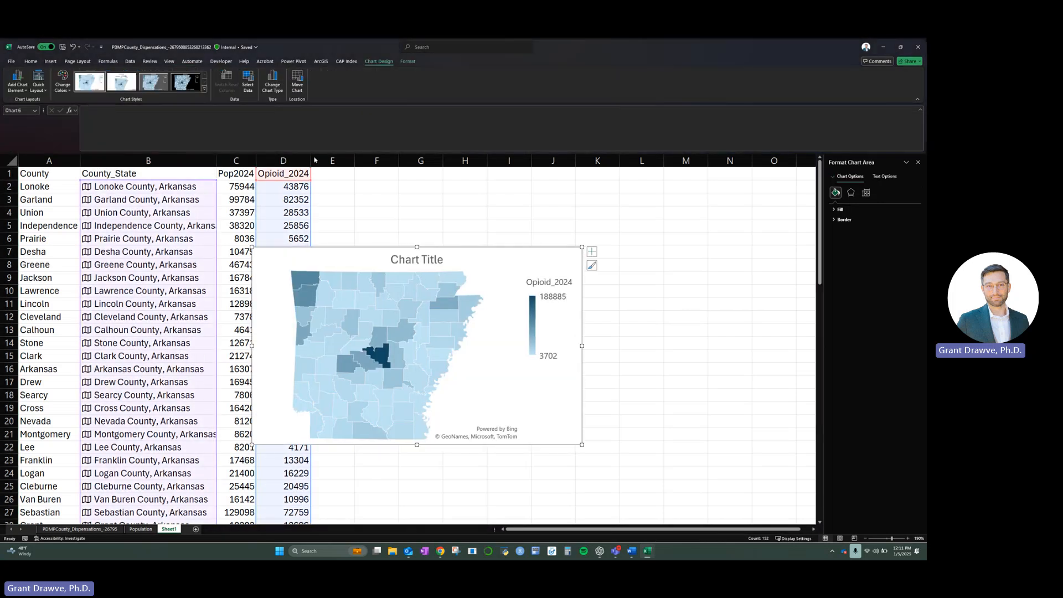
- Move the opioid map clear of the data columns and enlarge it, checking the values of the darkest counties
drag(511, 254, 575, 254)
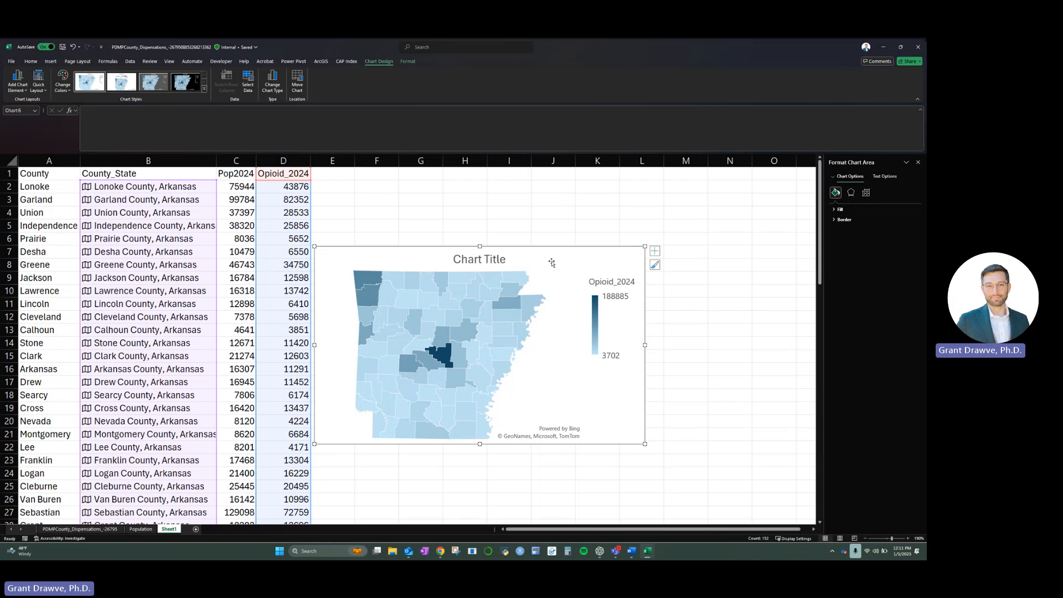
drag(647, 444, 712, 485)
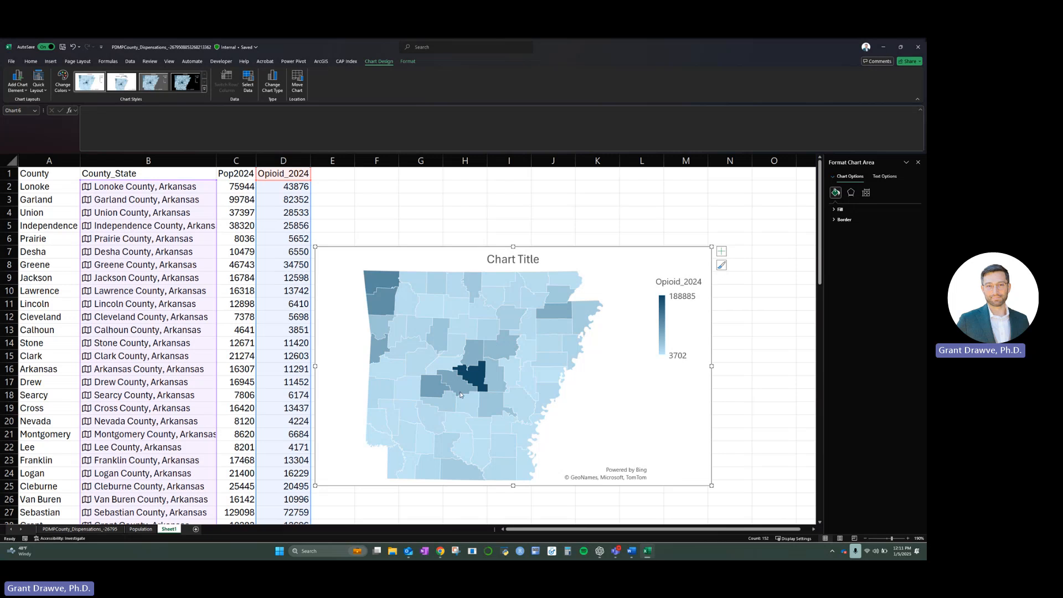
mouse_move(480, 381)
mouse_move(378, 289)
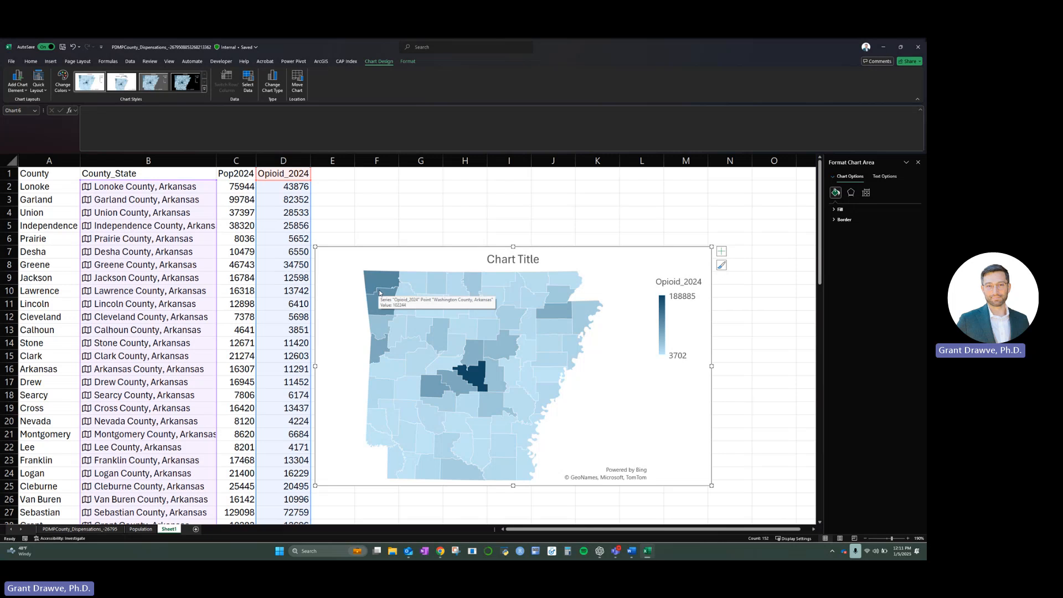
- Change the opioid map's chart title to Opioid
click(502, 258)
triple_click(502, 258)
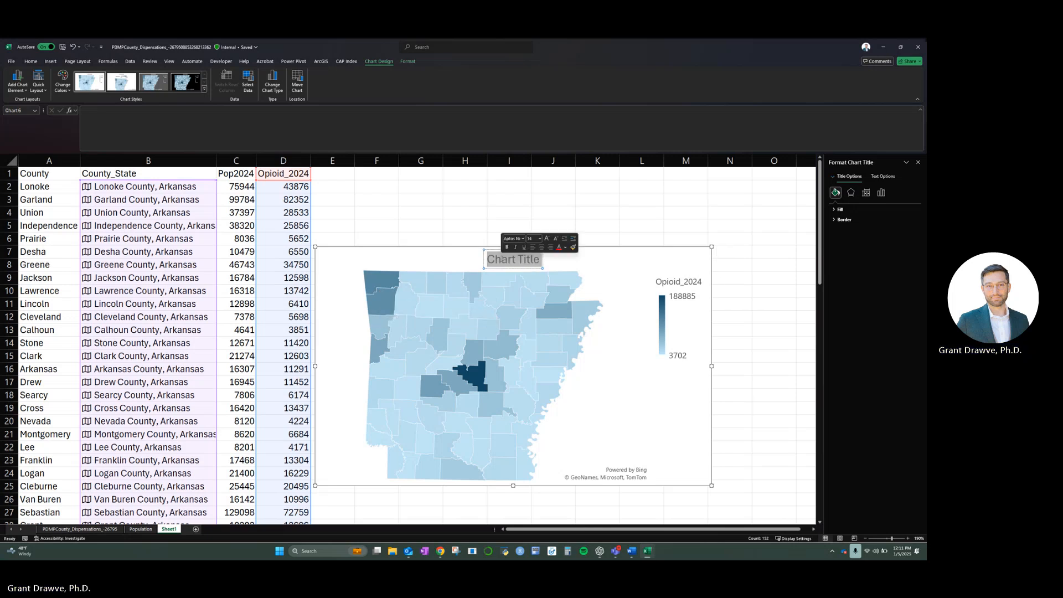
text(Opiod)
key(BackSpace)
text(id)
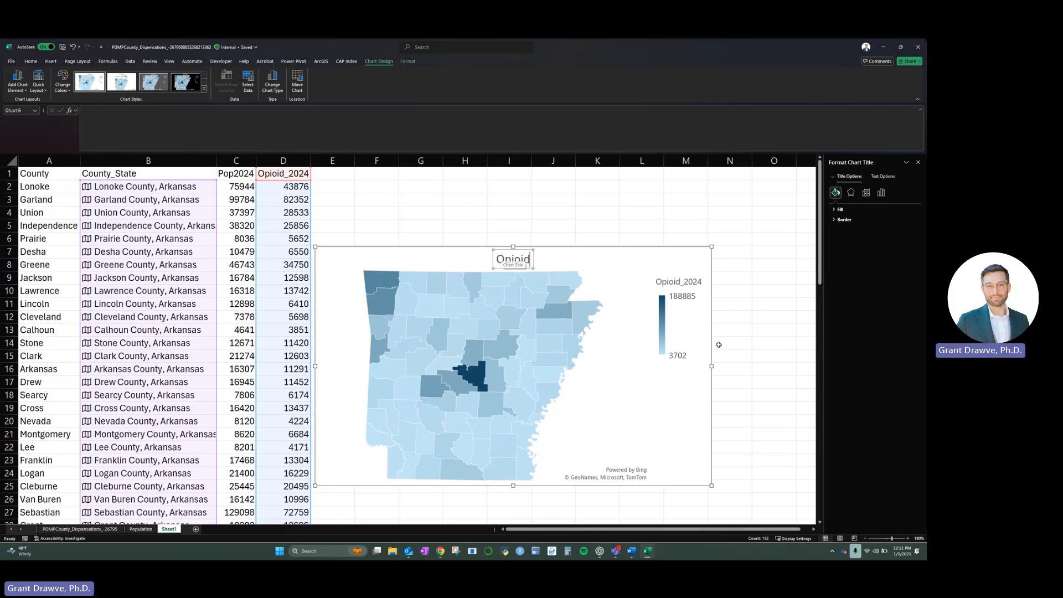
- Move the opioid map to a new sheet named Opioid
click(685, 431)
right_click(686, 430)
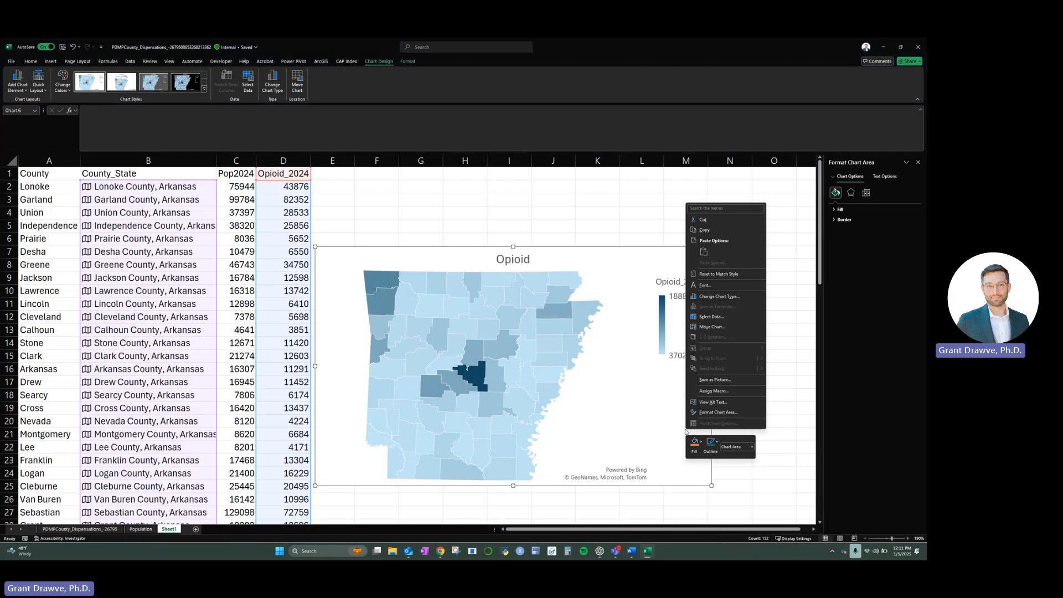
click(704, 328)
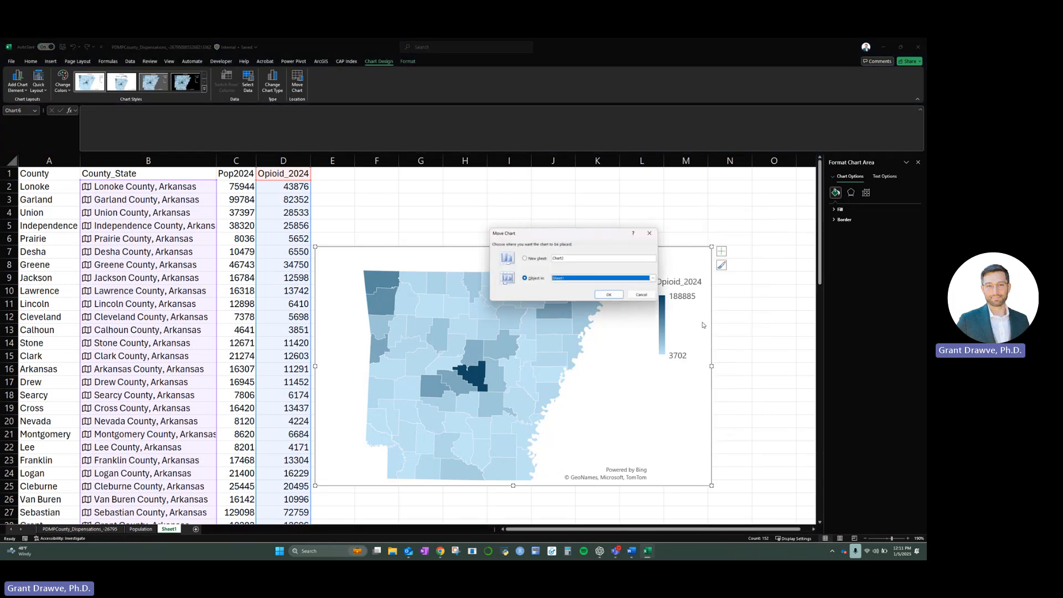
click(552, 258)
text(Opioid)
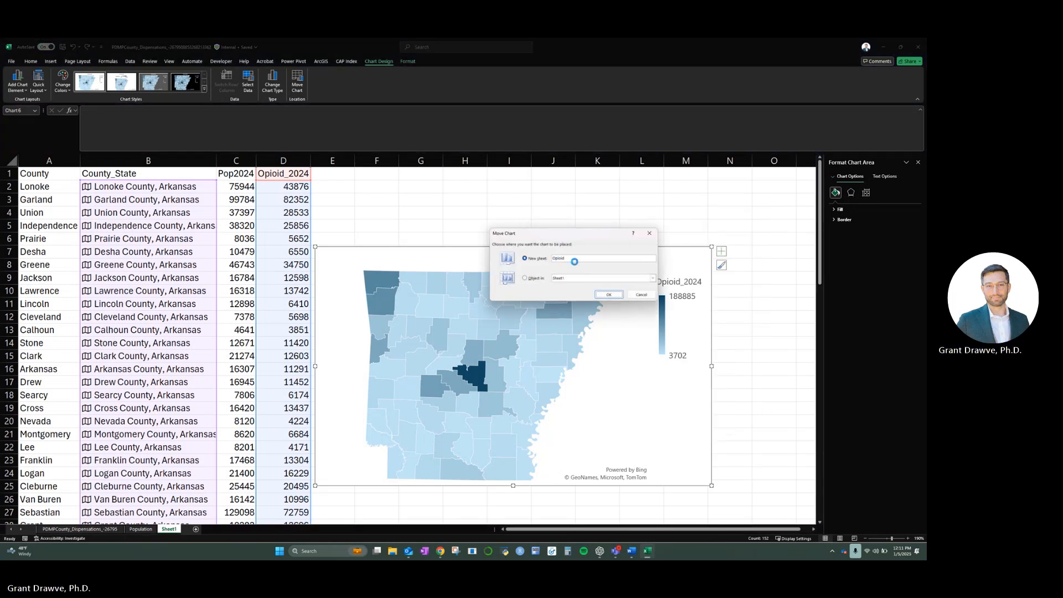
key(Return)
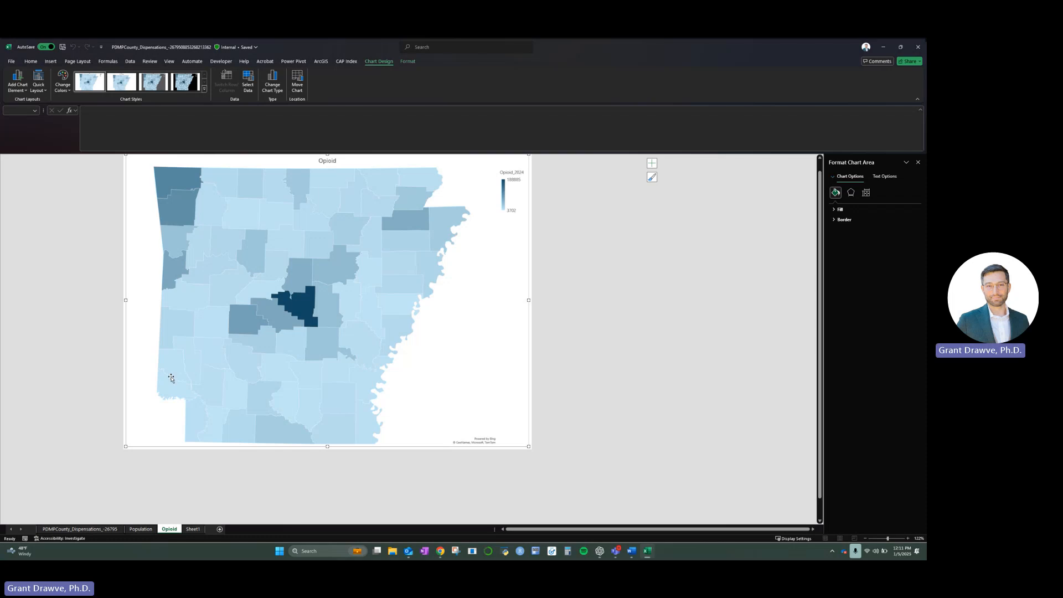
- Compare the county shading of the Population and Opioid map sheets by switching between them
click(142, 529)
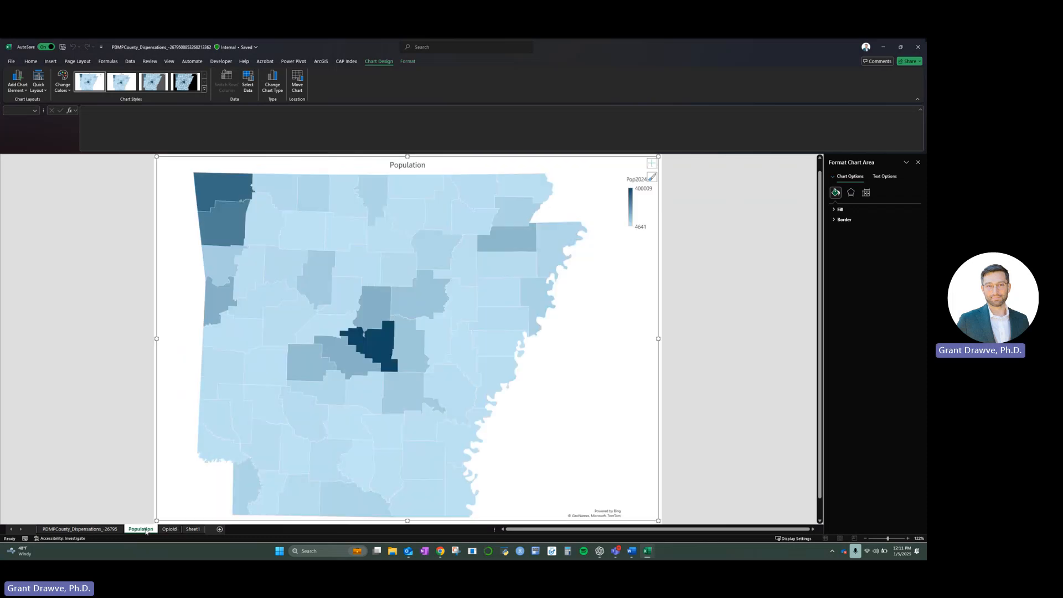
click(172, 530)
click(138, 529)
click(169, 530)
click(150, 530)
click(169, 530)
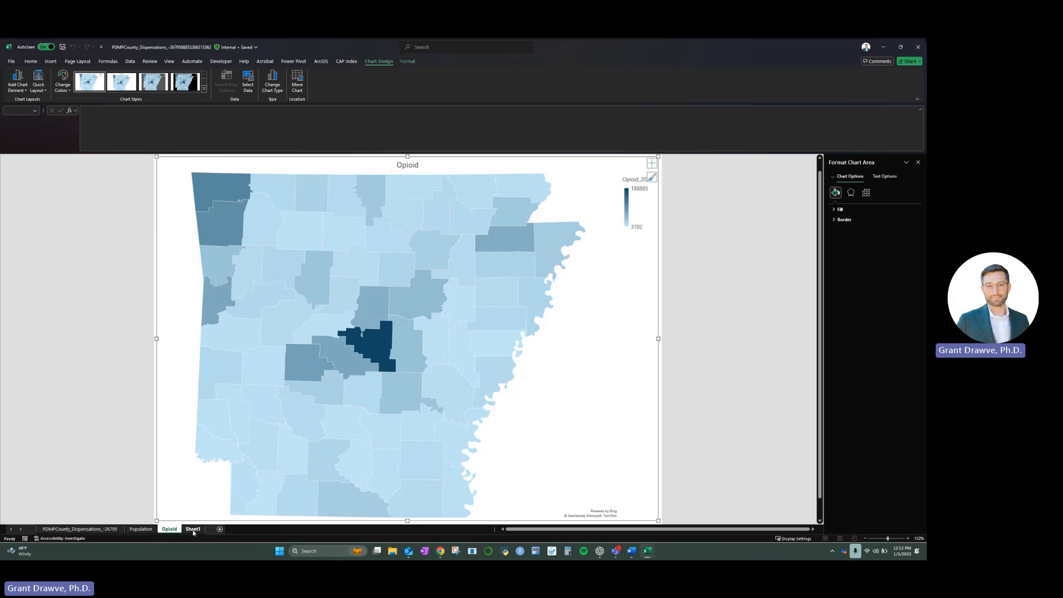
- Add the header OpioidRate_100 in cell E1 of Sheet1 and autofit column E
click(194, 530)
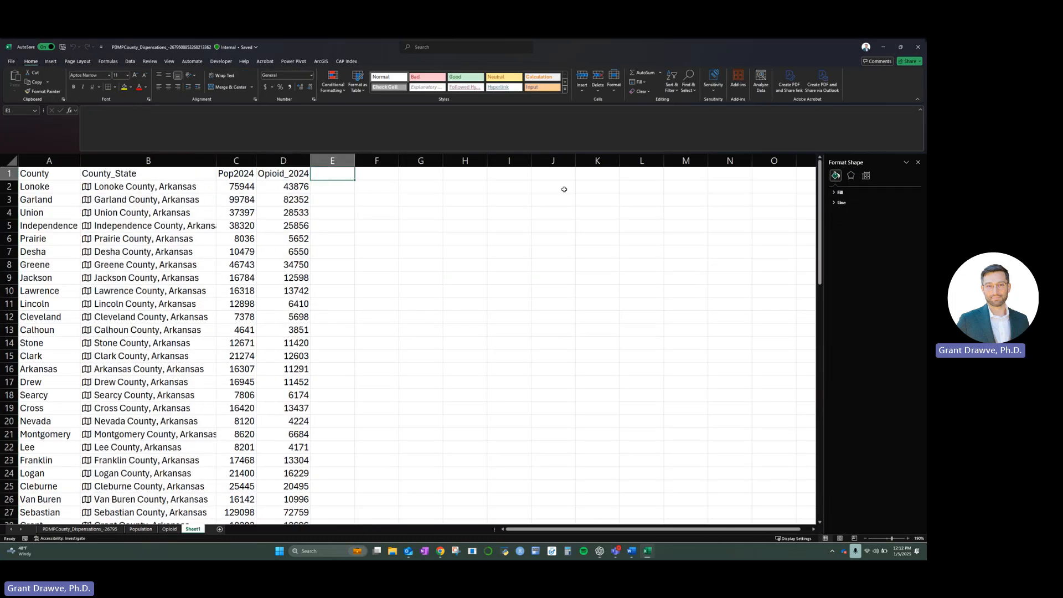
text(Opi)
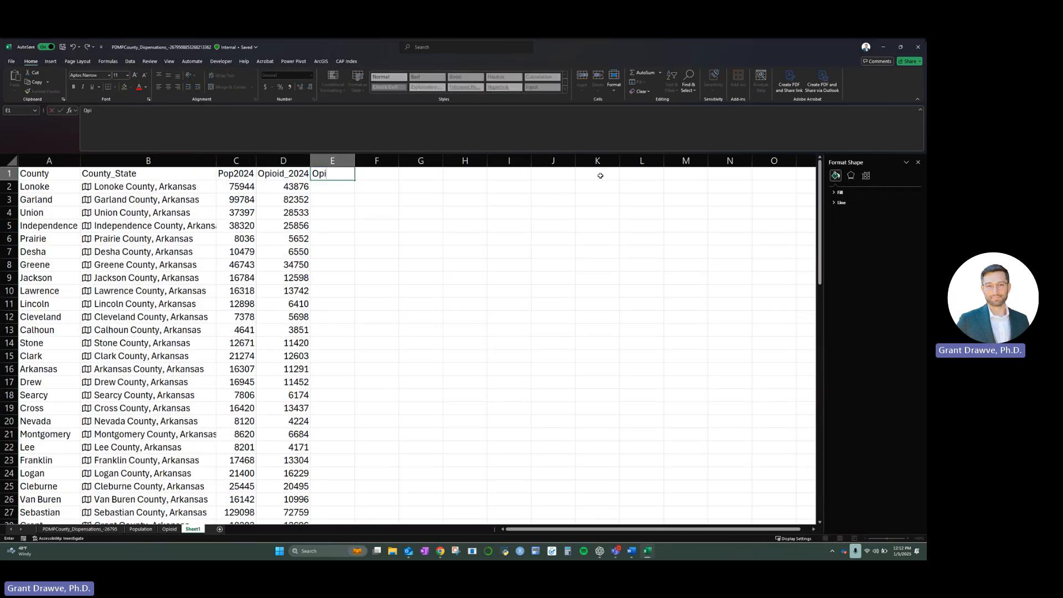
text(oidRate_100)
key(Return)
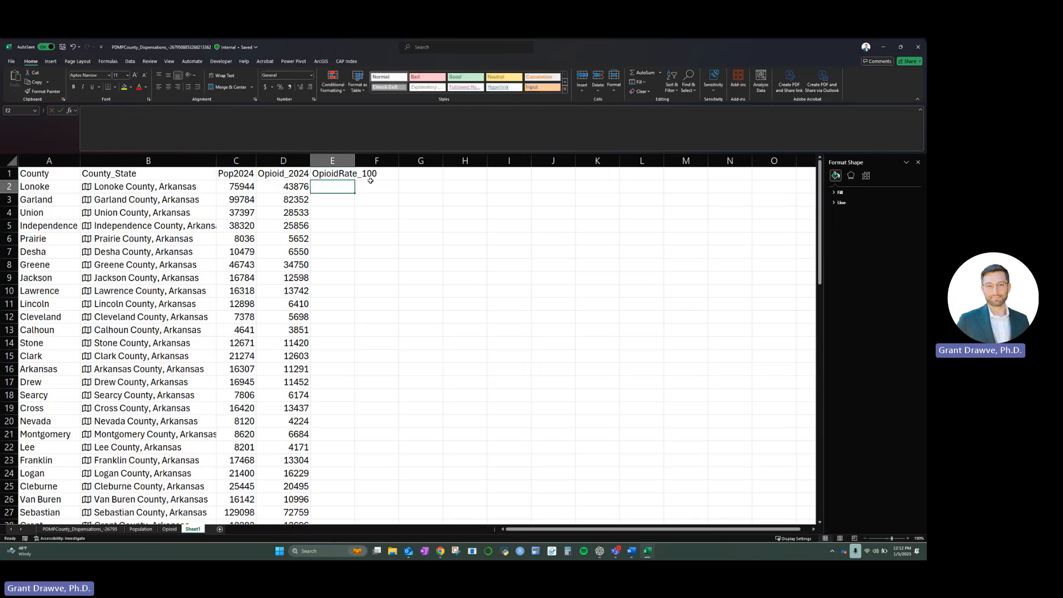
double_click(355, 161)
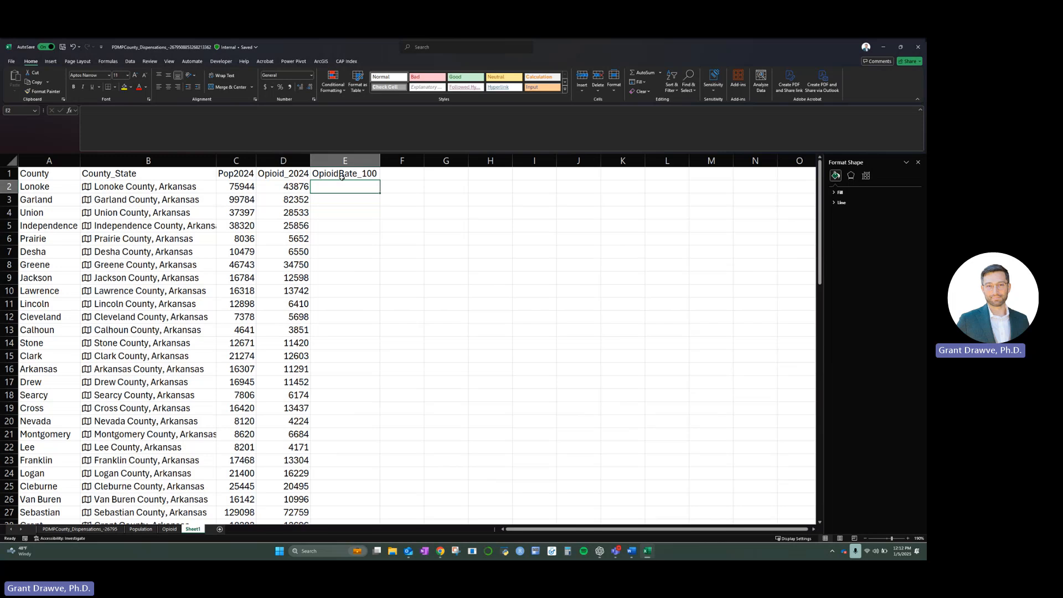
- Enter the formula =(D2/C2)*100 in cell E2 to calculate Lonoke County's opioid rate per 100
text(=()
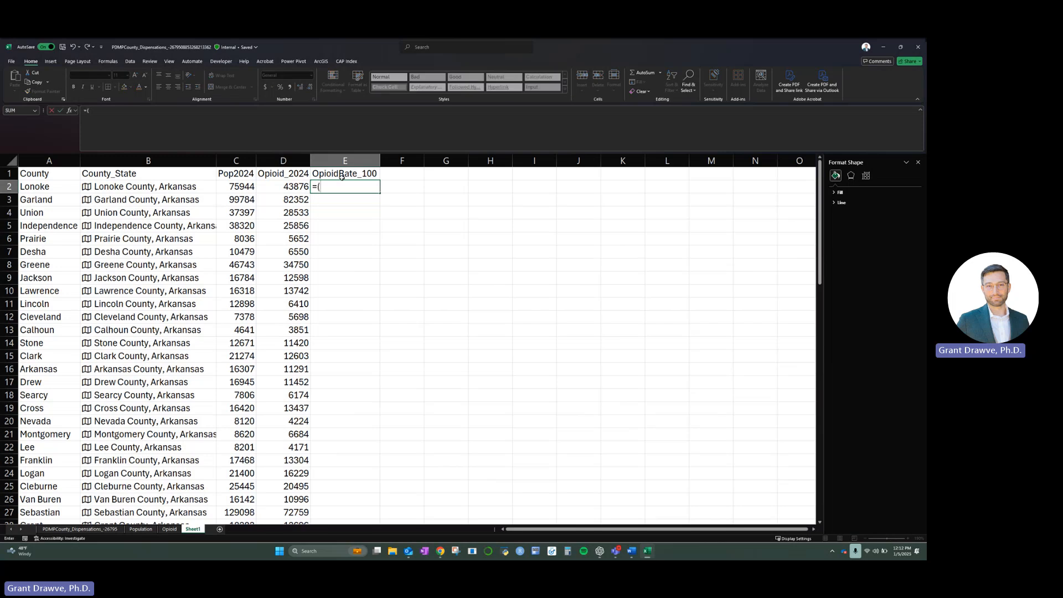
click(282, 187)
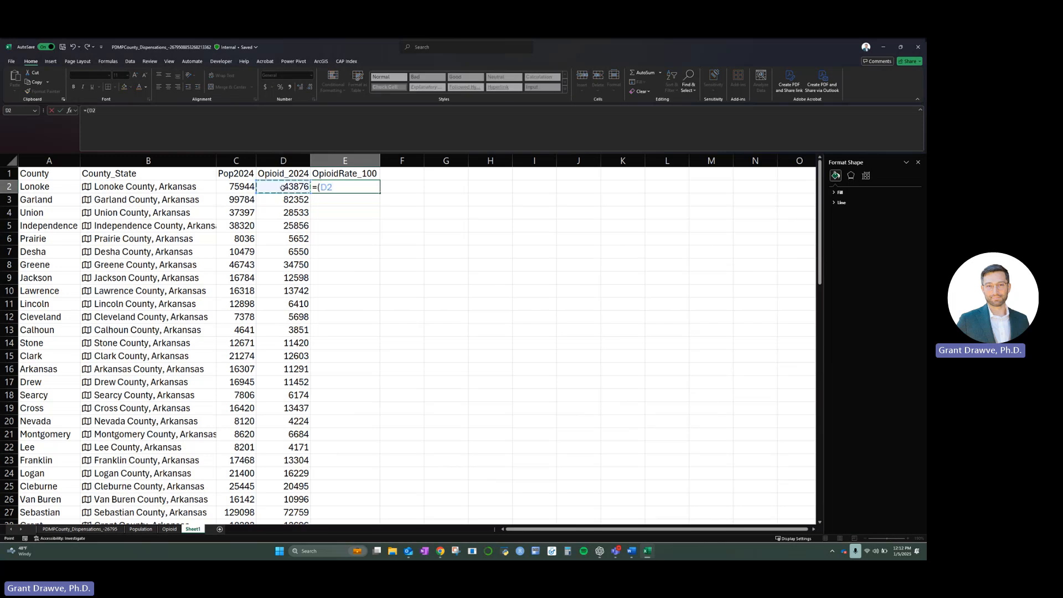
text(/)
click(240, 187)
text()*100)
key(Return)
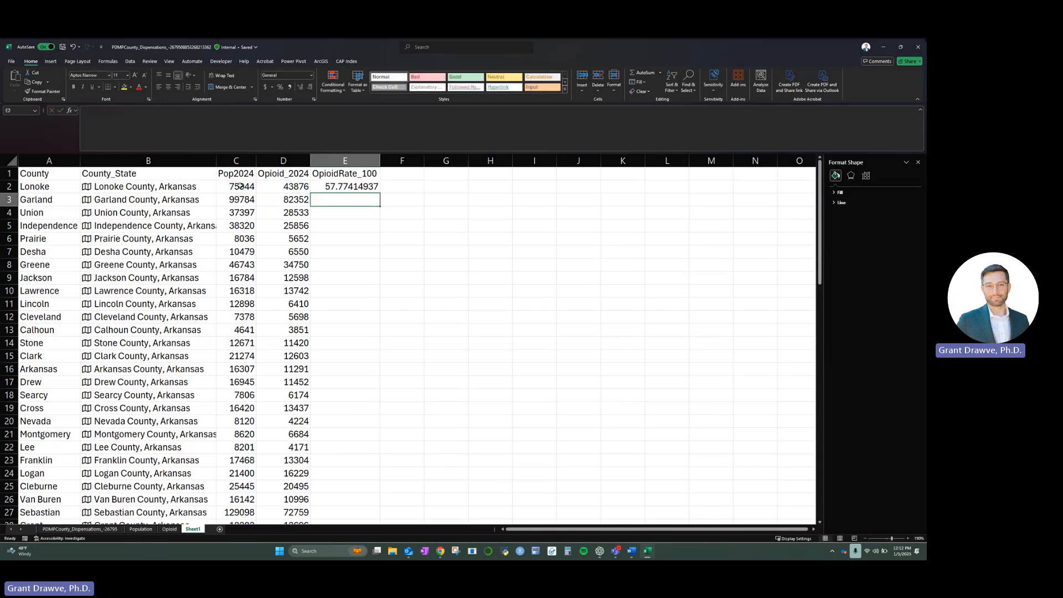
- Fill the E2 rate formula down for all counties and format the results to two decimal places
click(344, 186)
double_click(379, 192)
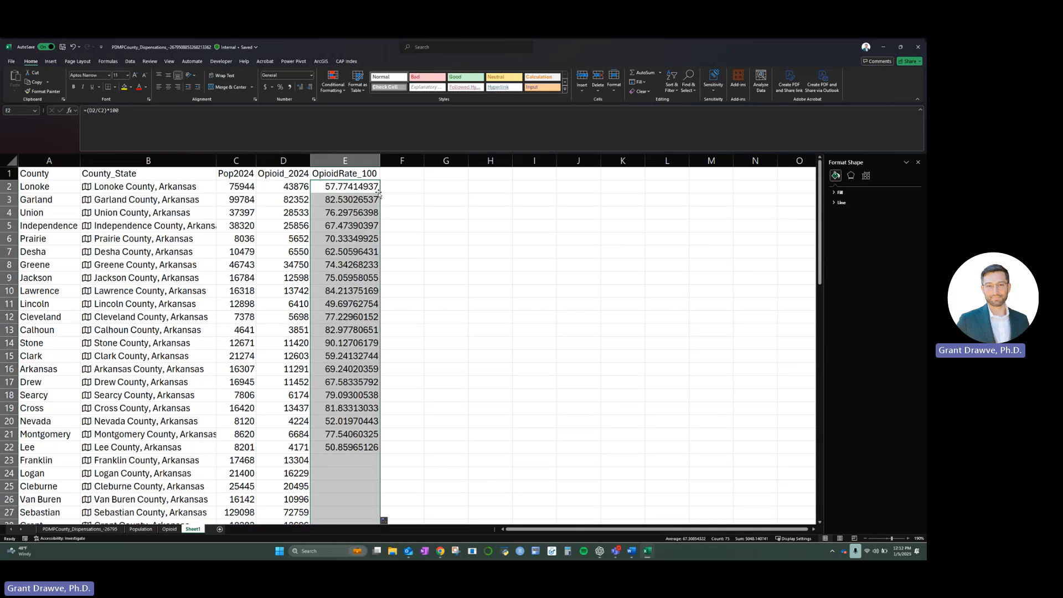
click(310, 88)
click(310, 87)
click(309, 87)
click(309, 88)
click(309, 88)
click(310, 88)
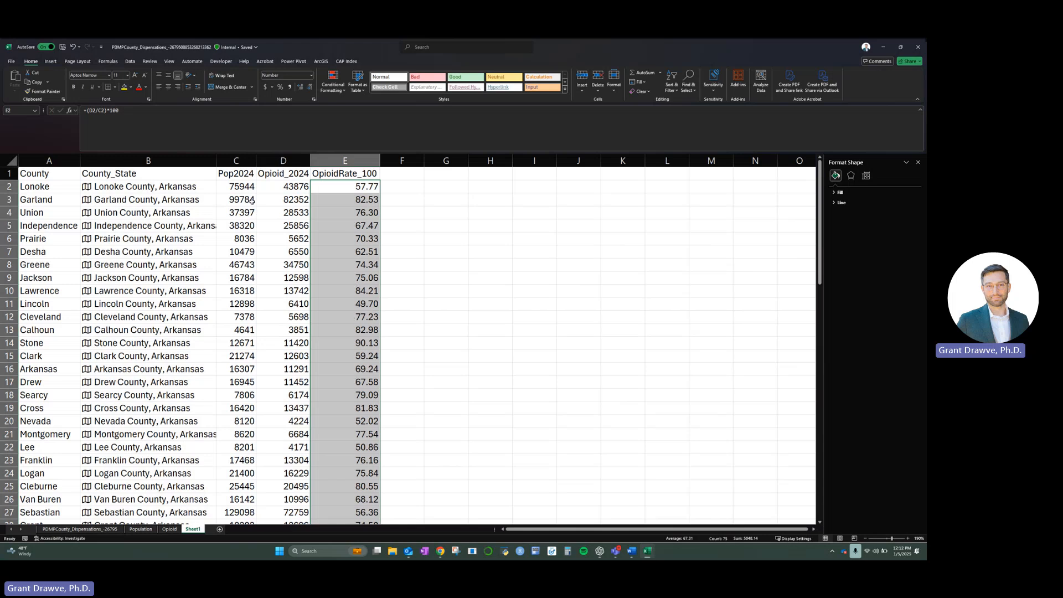
- Insert a filled map of OpioidRate_100 by County_State, then move it away from the data and enlarge it
click(173, 160)
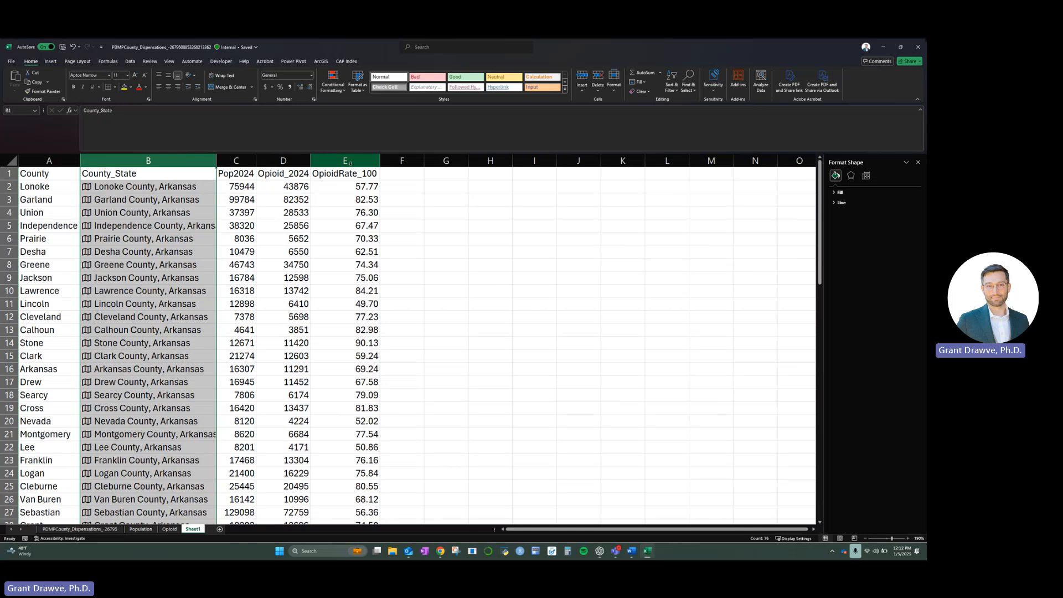
ctrl+click(345, 160)
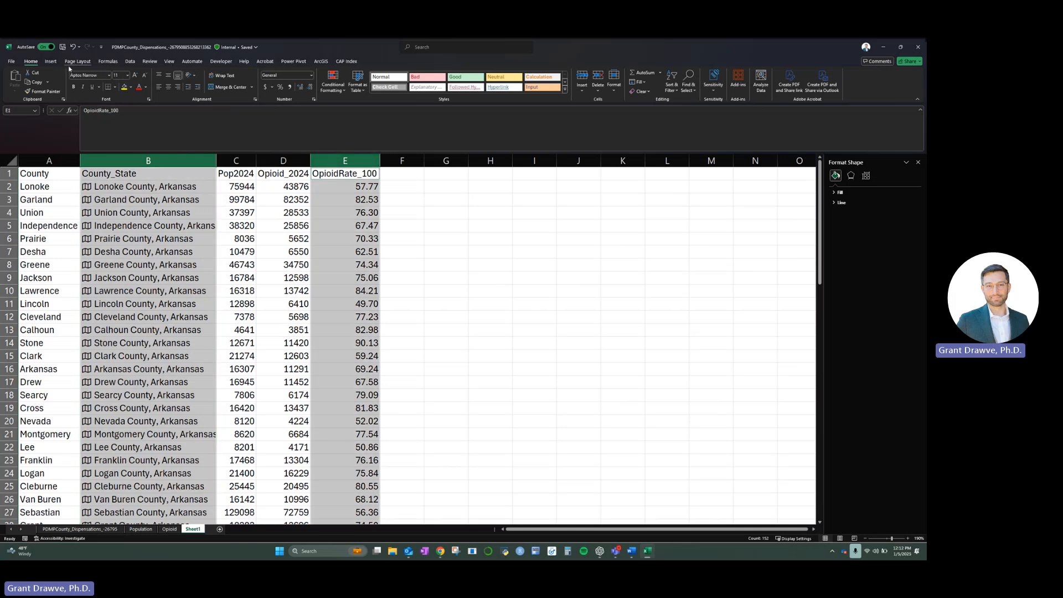
click(50, 61)
click(286, 80)
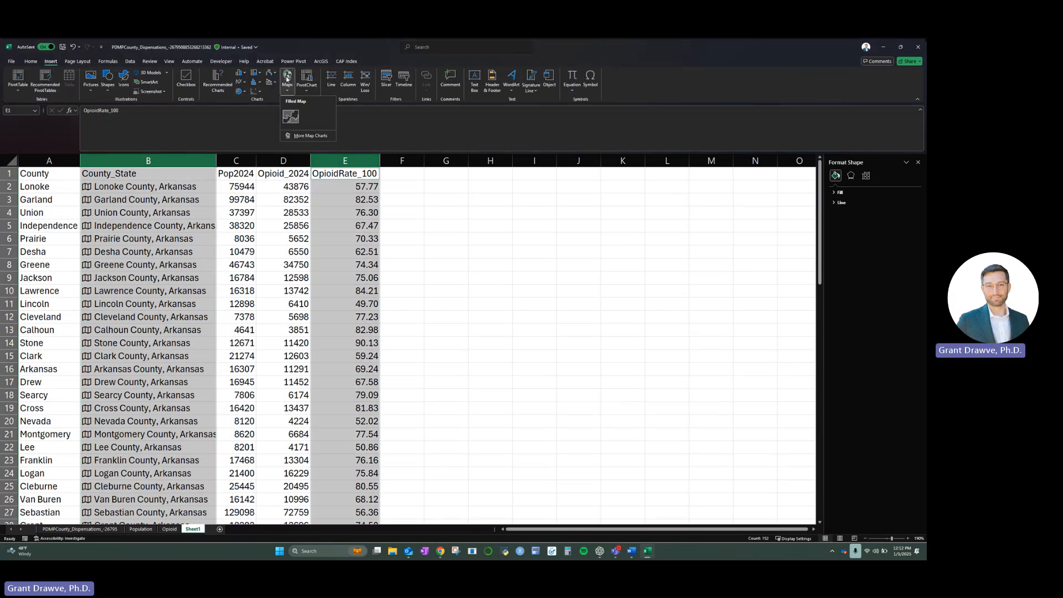
click(289, 117)
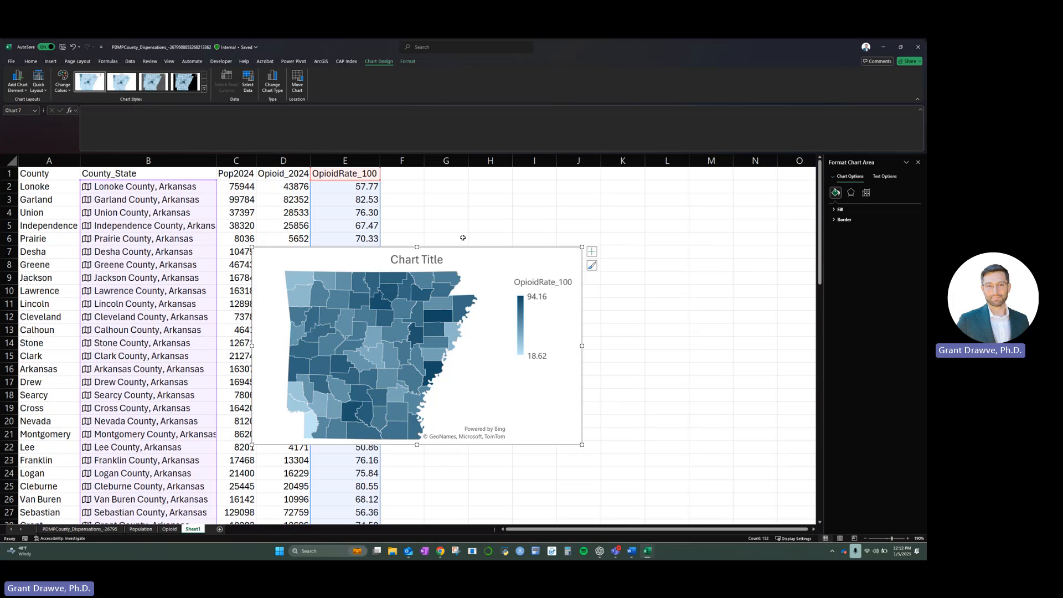
drag(506, 255, 615, 251)
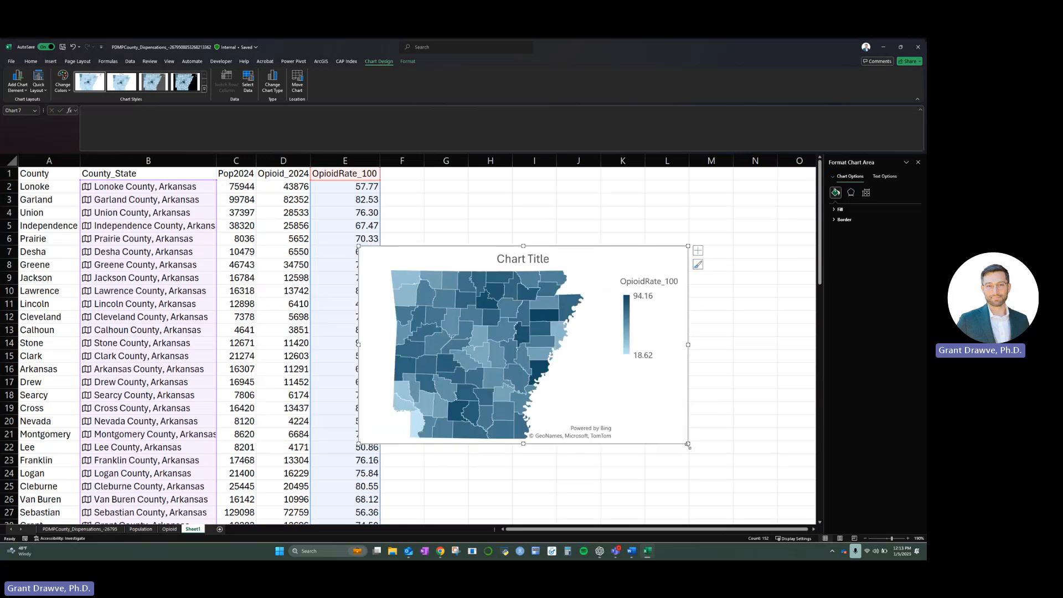
drag(689, 444, 750, 486)
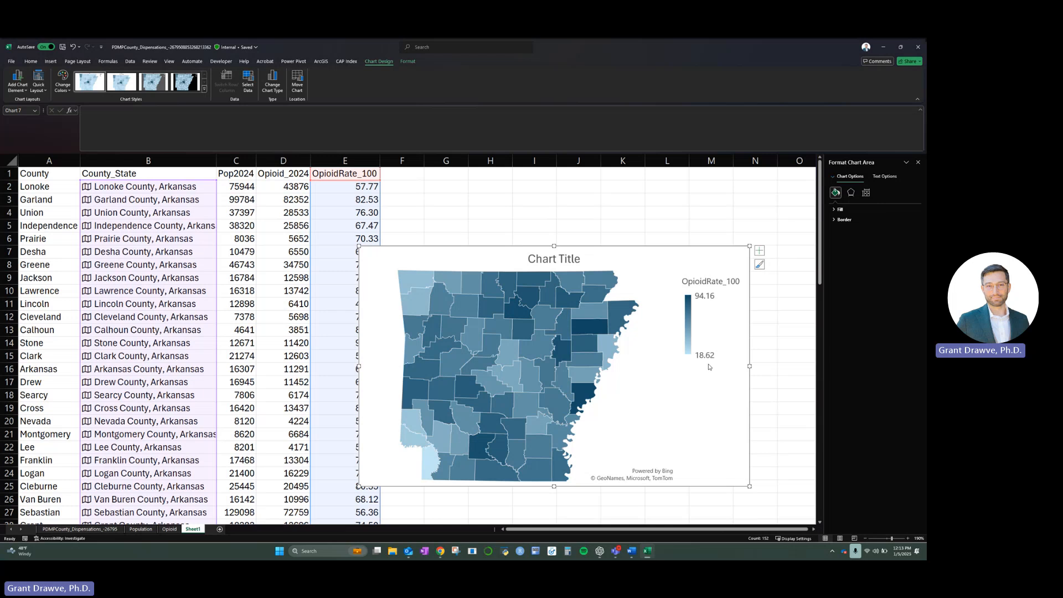
- Change the opioid rate map's chart title to Opioid Rate 100
click(570, 262)
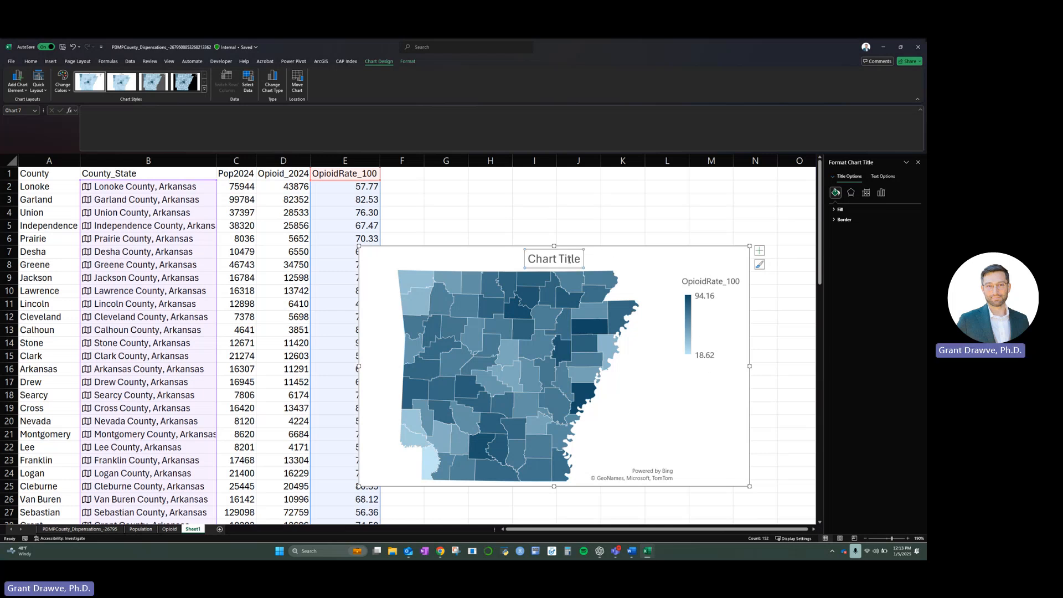
triple_click(571, 259)
text(Opi)
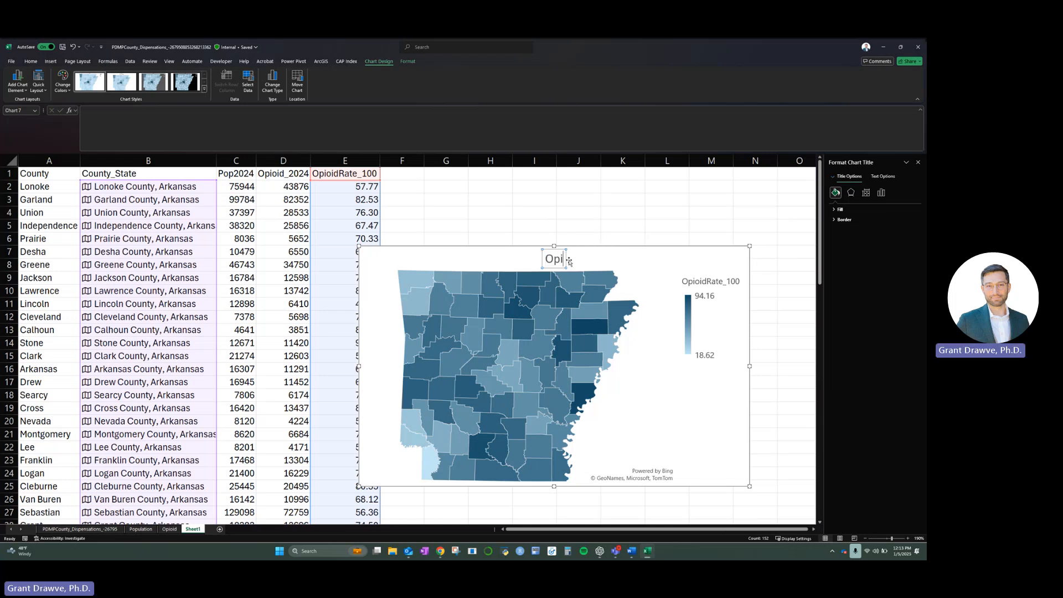
text(oid Rate 100)
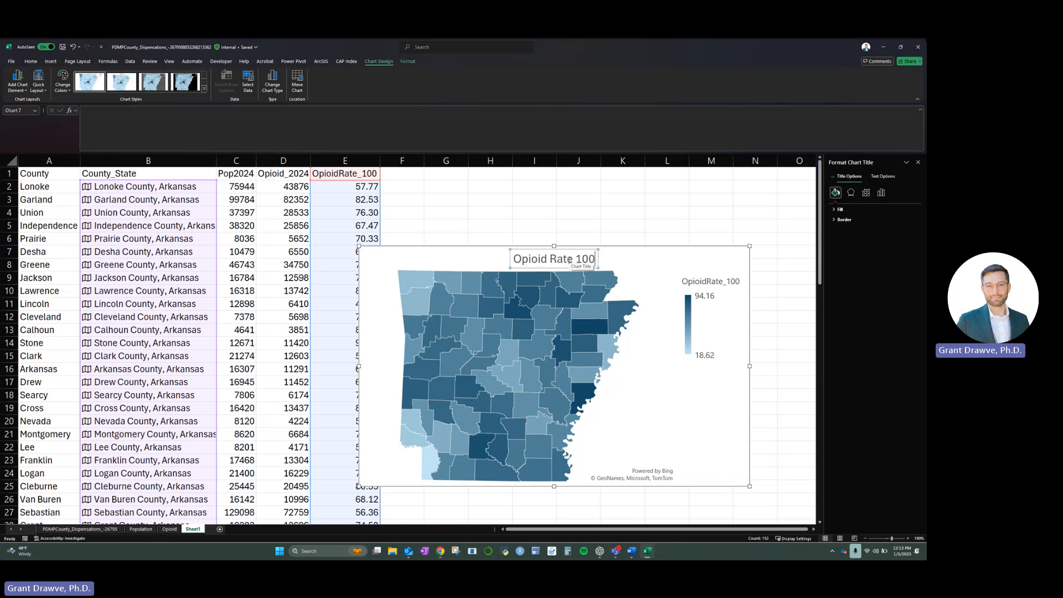
- Move the opioid rate map to a new sheet named Opioid_Rate
right_click(733, 440)
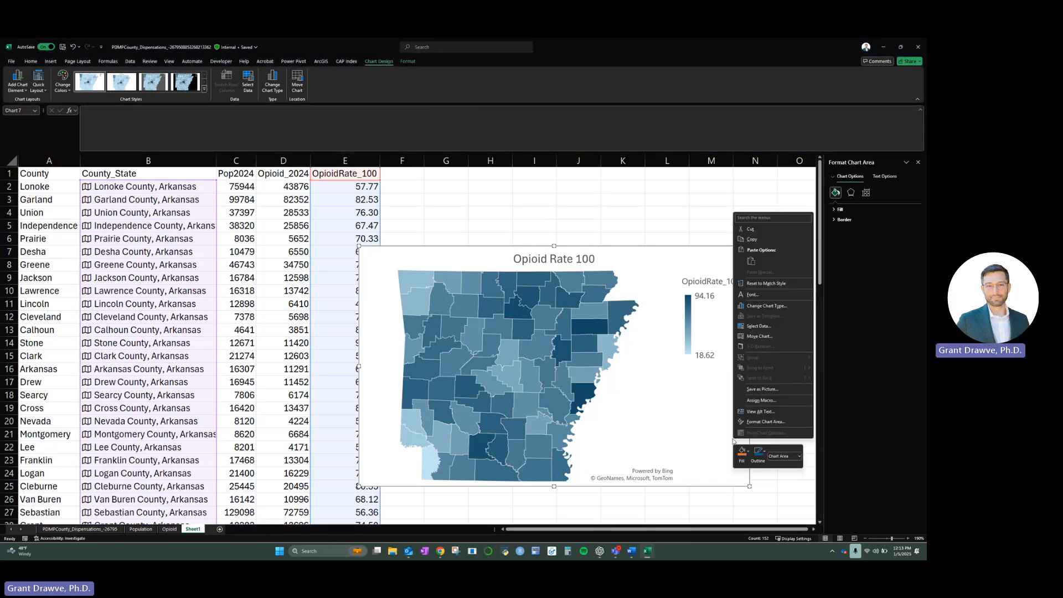
click(759, 336)
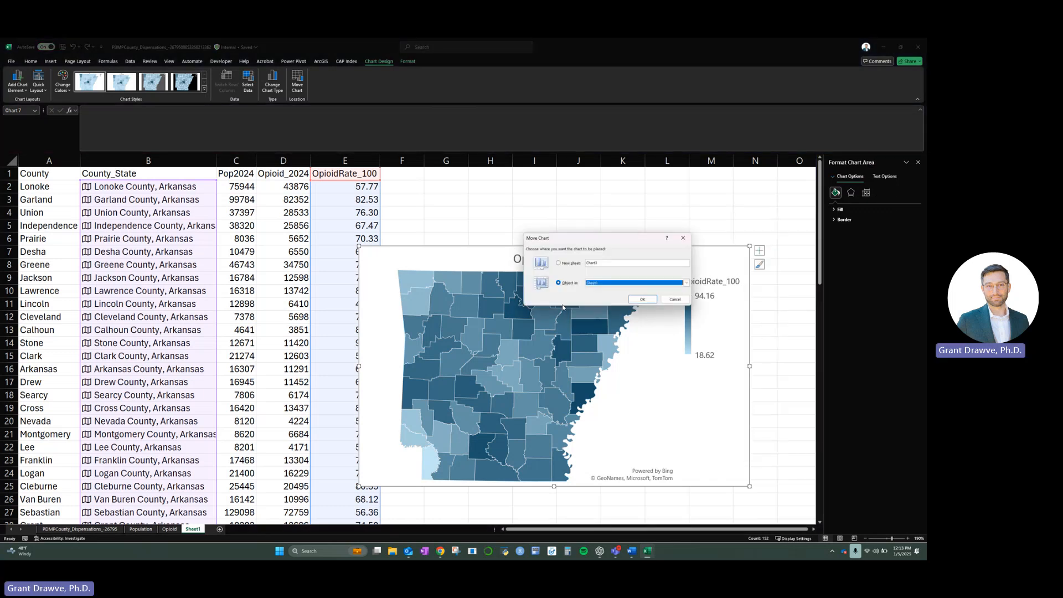
double_click(598, 263)
text(Opioid_Rate)
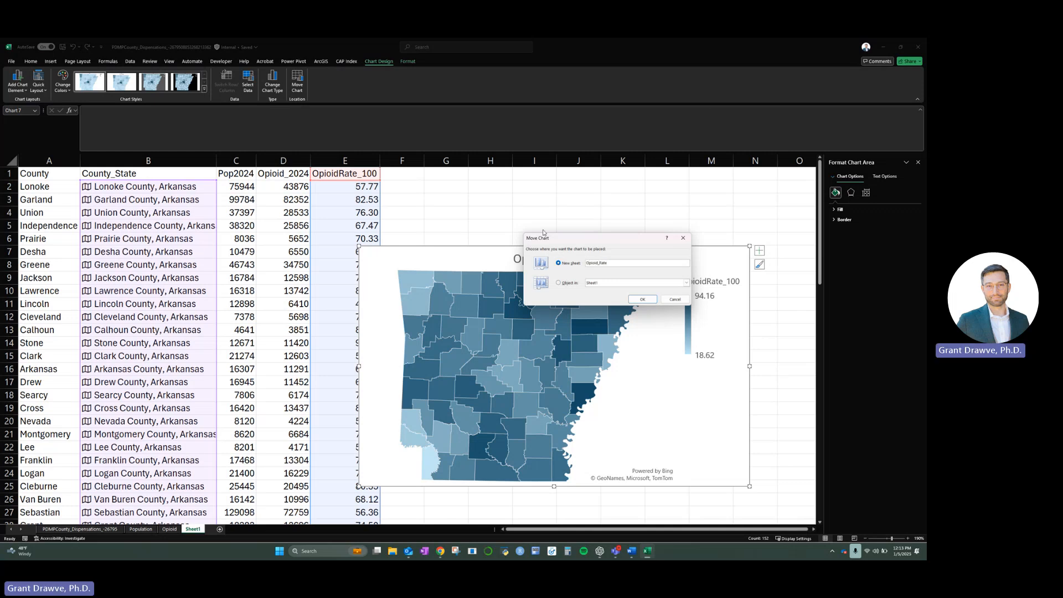
click(642, 299)
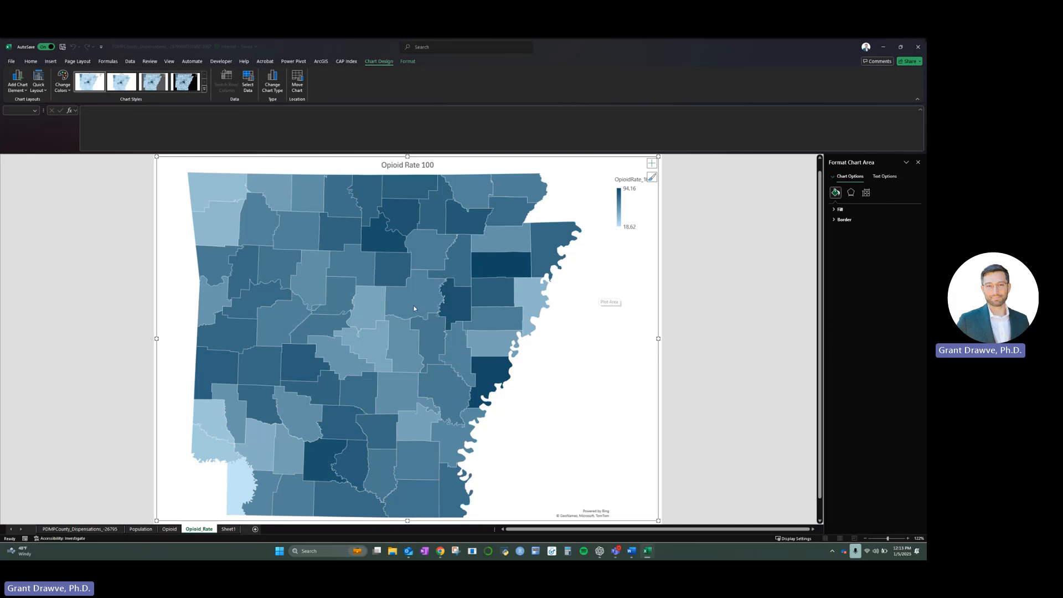
- Examine the Pulaski, Washington, Phillips and Poinsett County rates on the Opioid_Rate map and compare its shading with the Population and Opioid maps
mouse_move(371, 345)
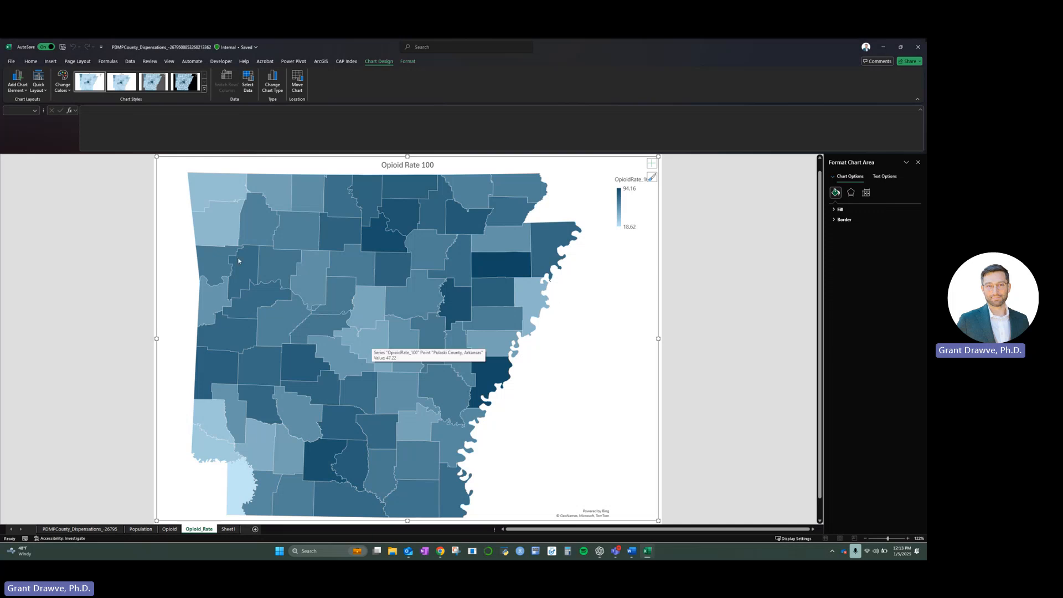
mouse_move(214, 218)
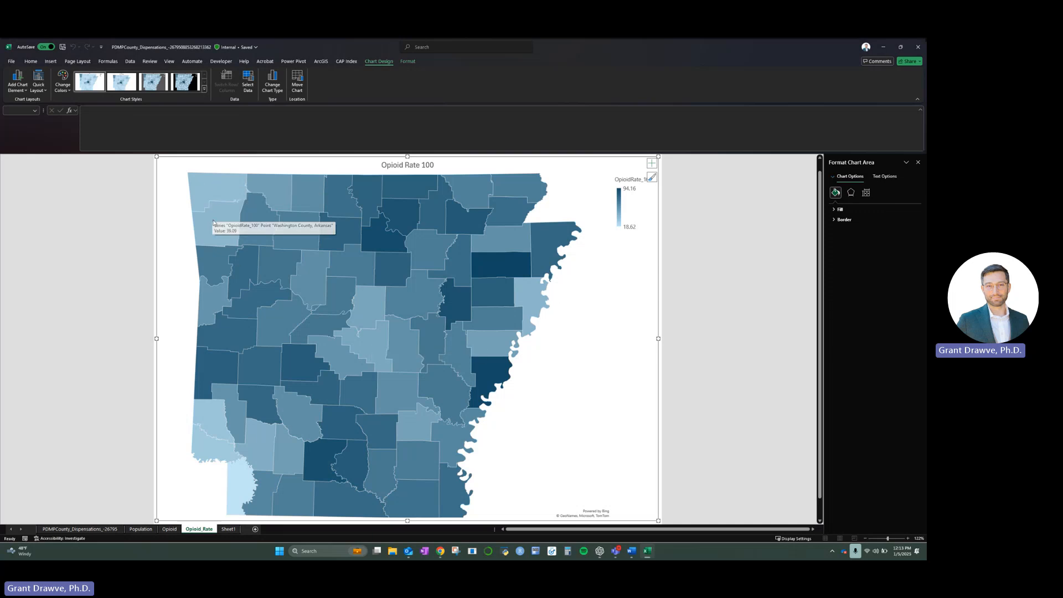
click(141, 530)
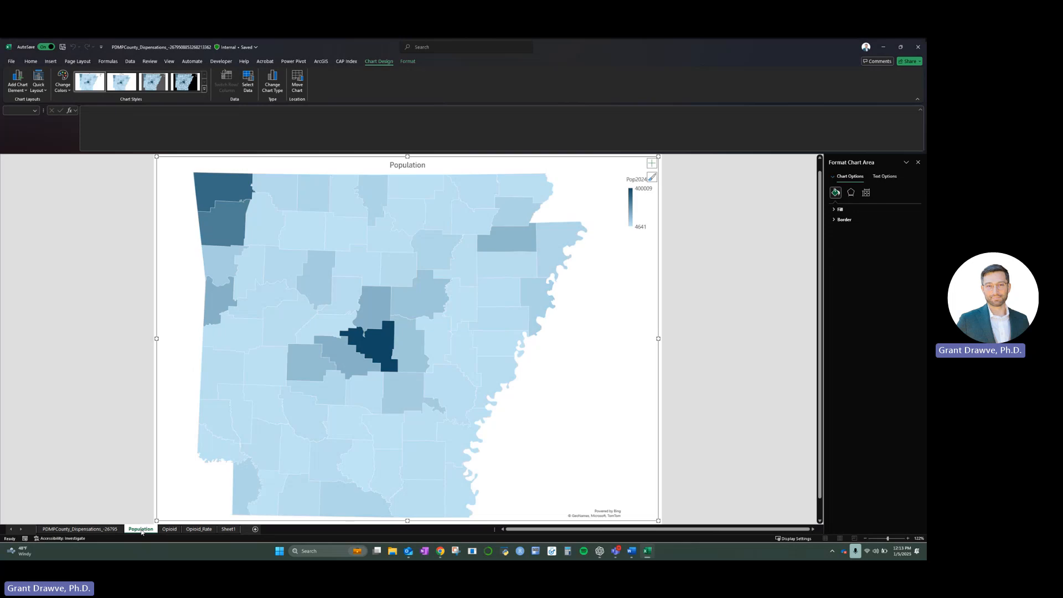
click(170, 530)
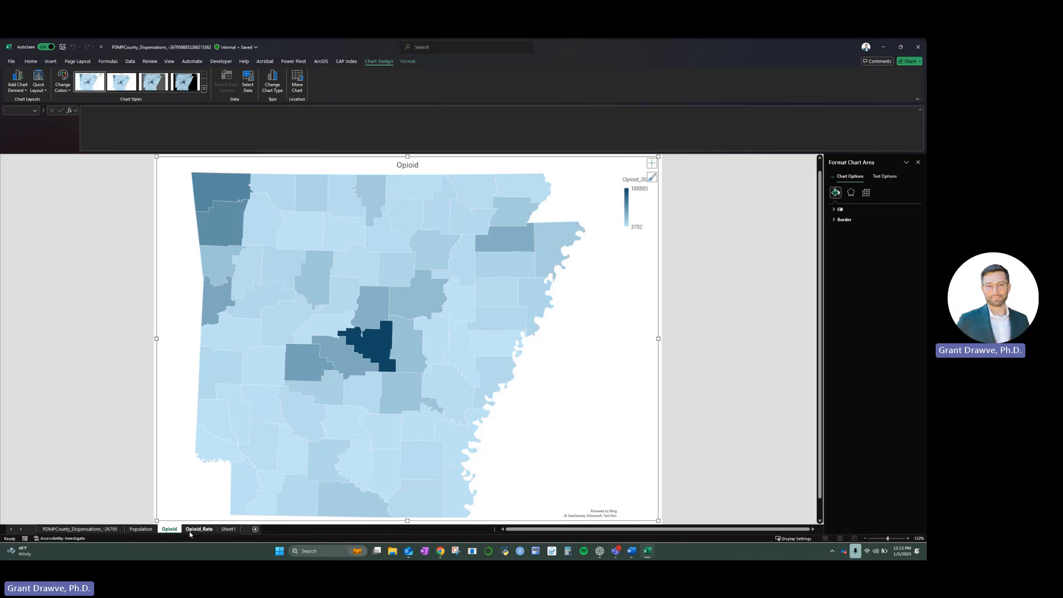
click(199, 530)
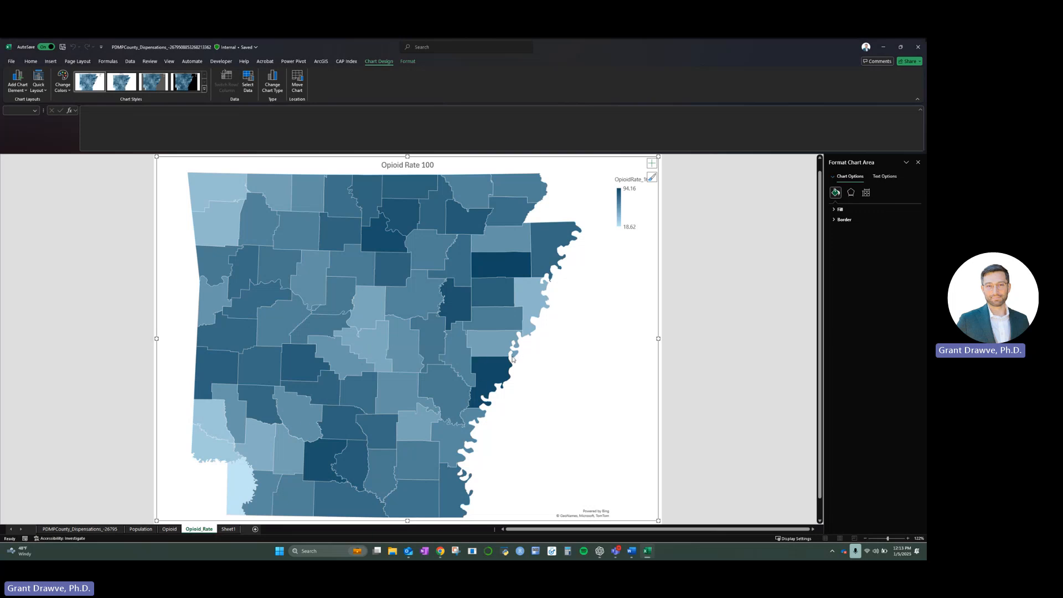
mouse_move(484, 387)
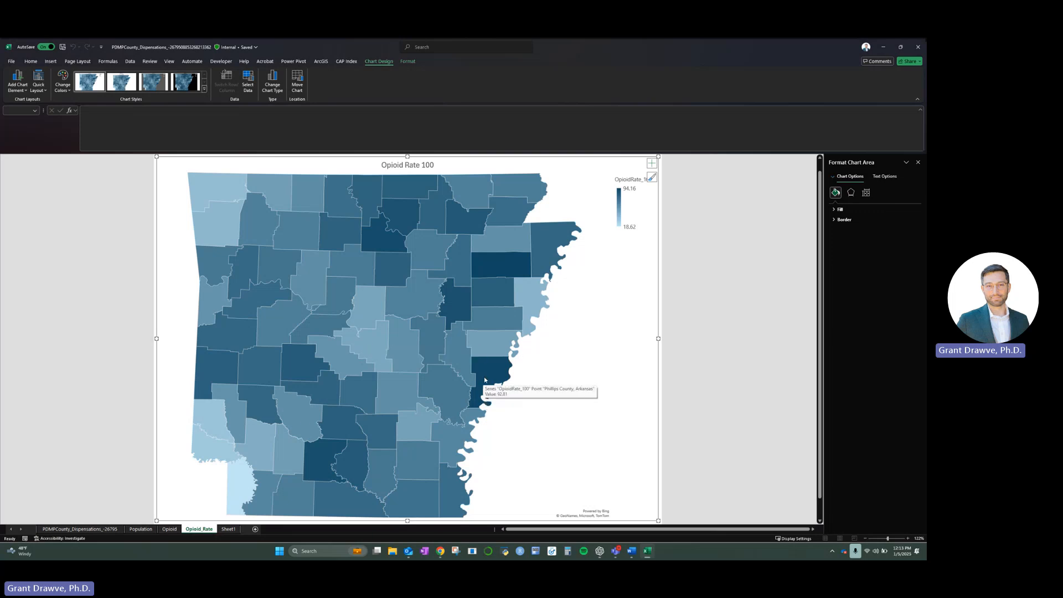
mouse_move(507, 265)
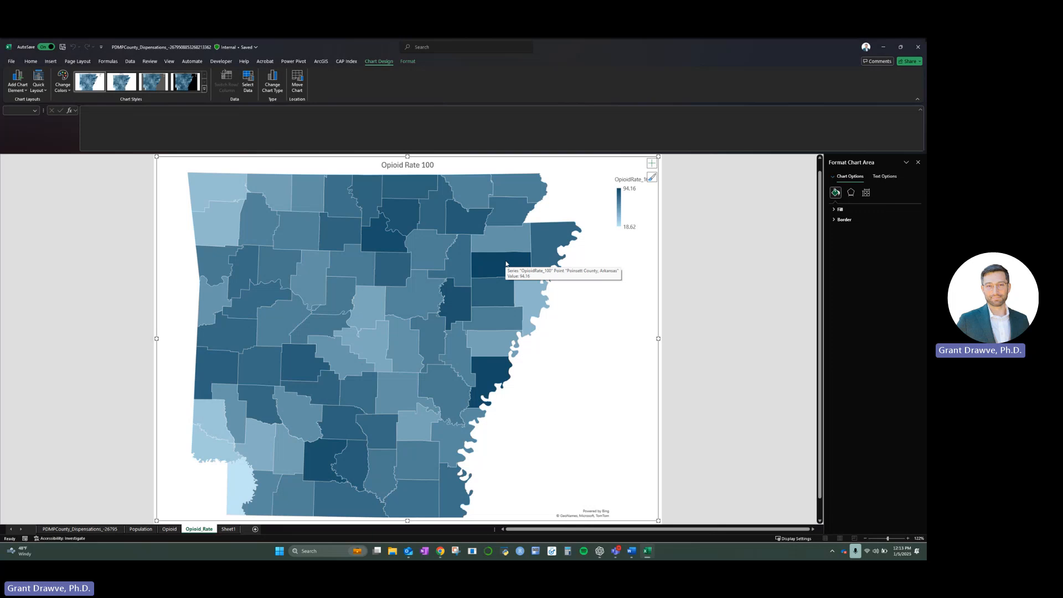
mouse_move(381, 339)
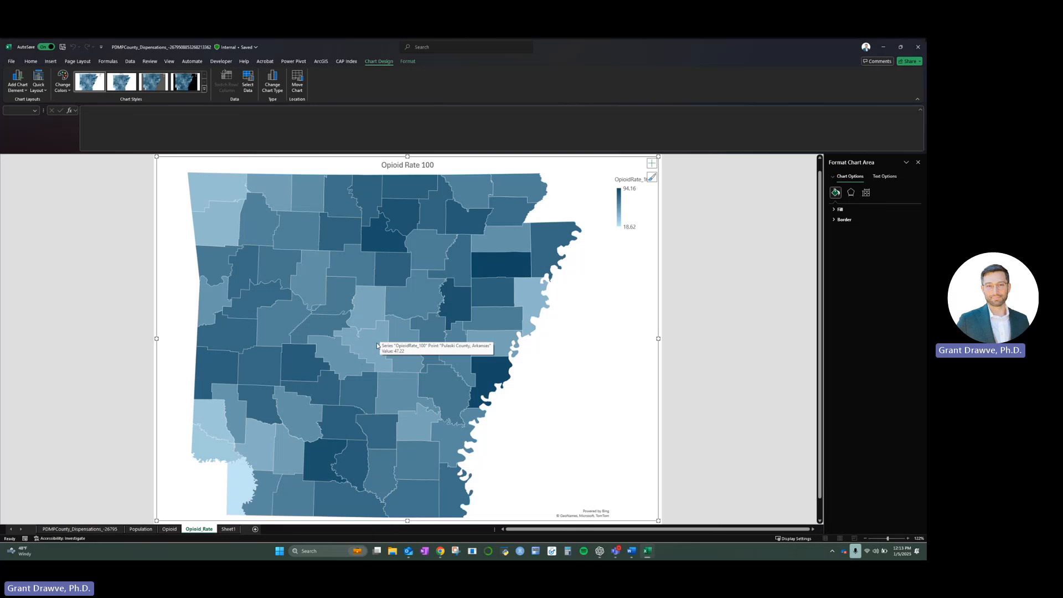
- Add data labels to the counties on the Opioid Rate 100 map
click(377, 346)
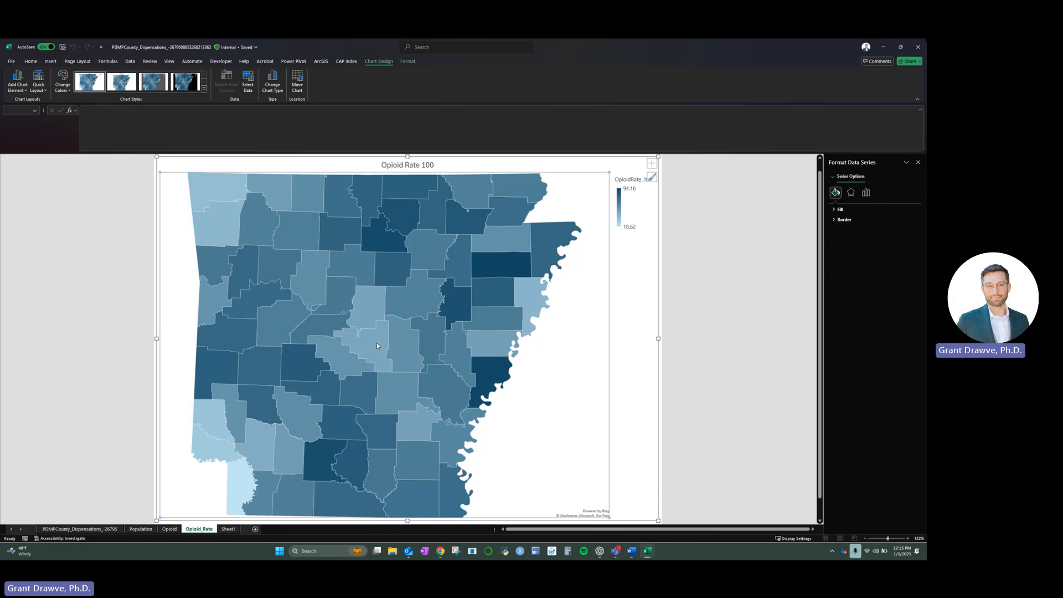
mouse_move(377, 347)
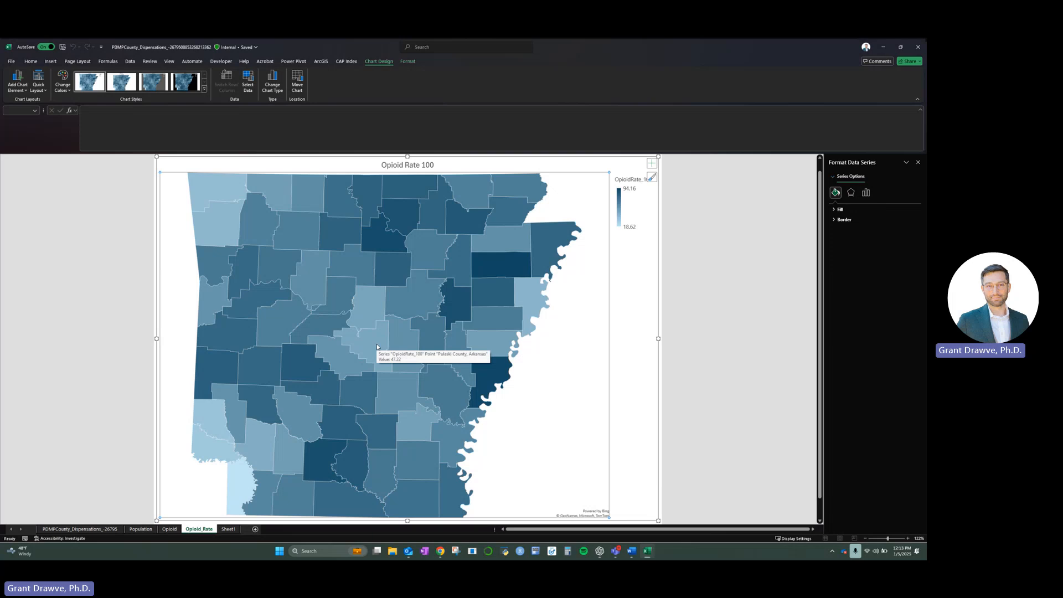
right_click(377, 346)
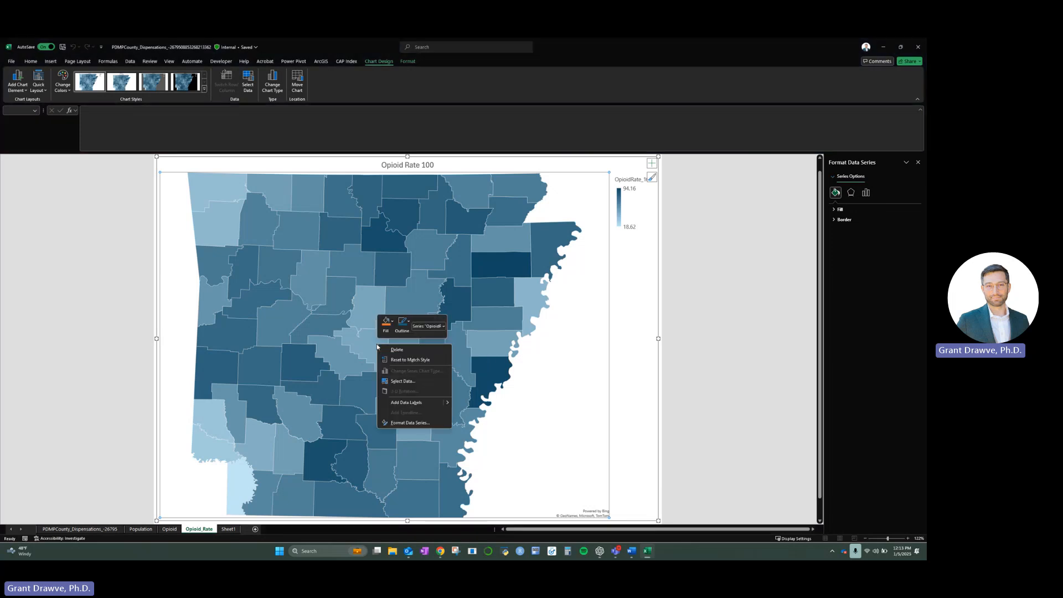
click(413, 402)
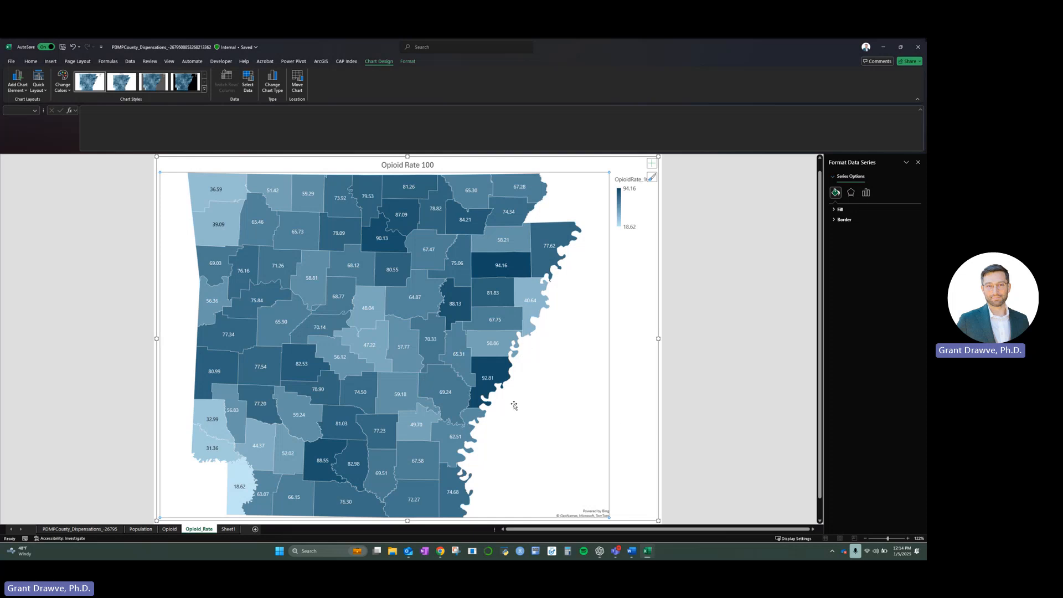
- Inspect individual high-rate counties on the labelled rate map and compare Washington County between the Opioid and Opioid_Rate sheets
click(493, 372)
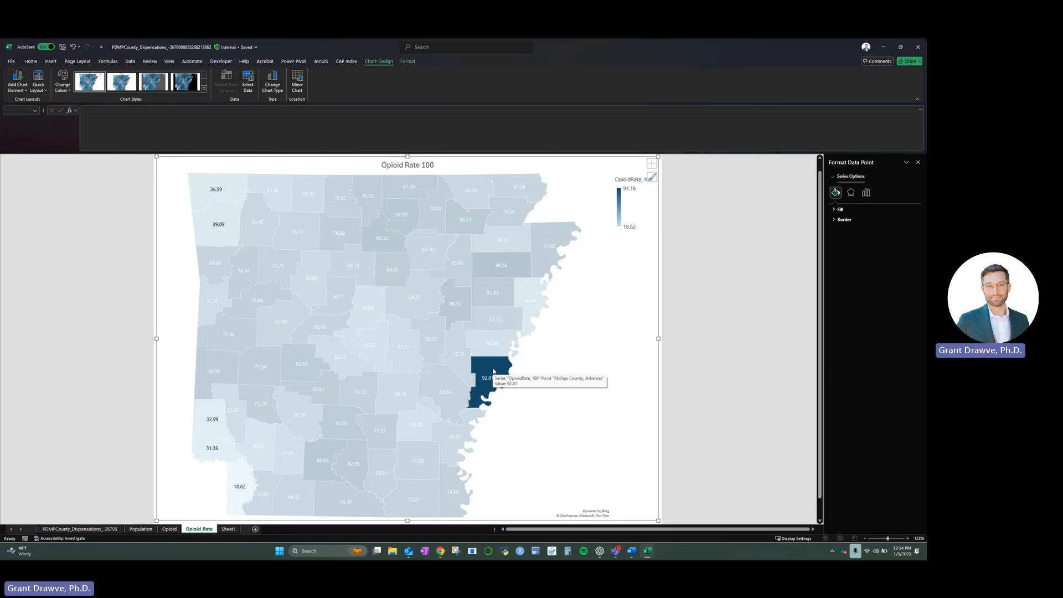
click(329, 448)
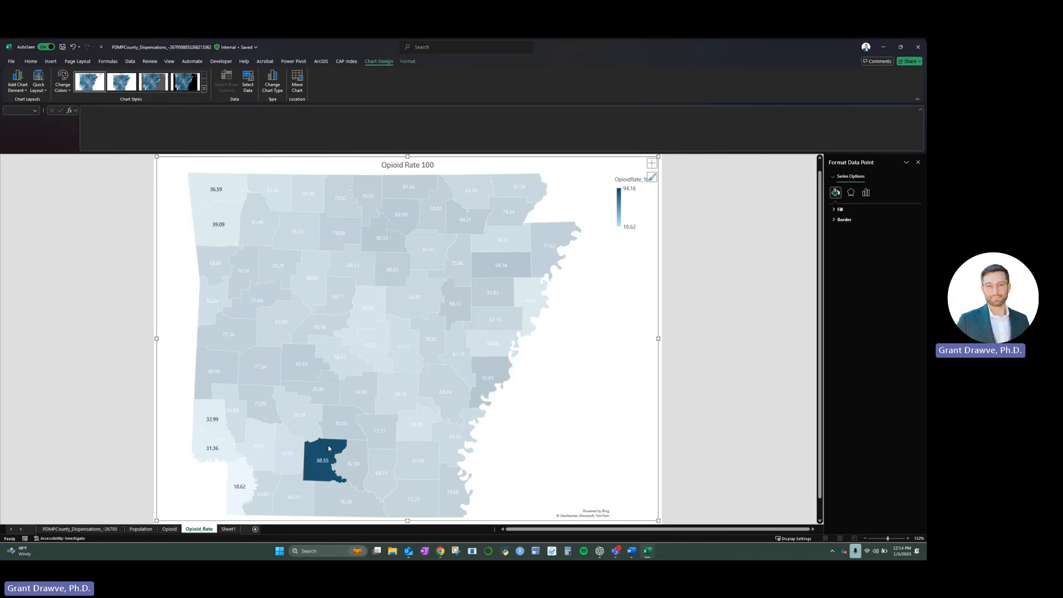
mouse_move(325, 450)
mouse_move(220, 221)
click(169, 530)
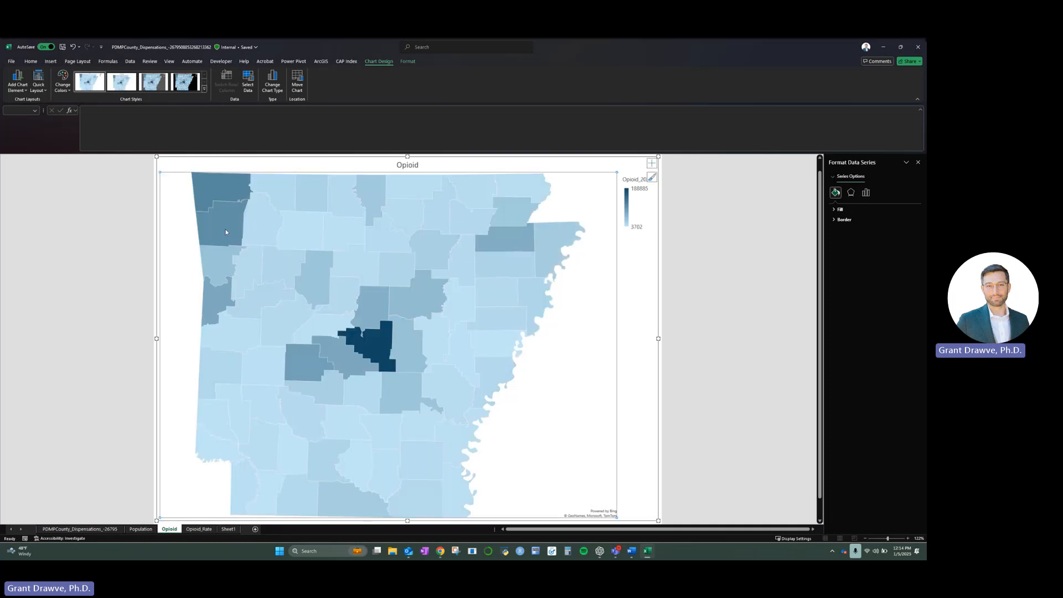
click(226, 233)
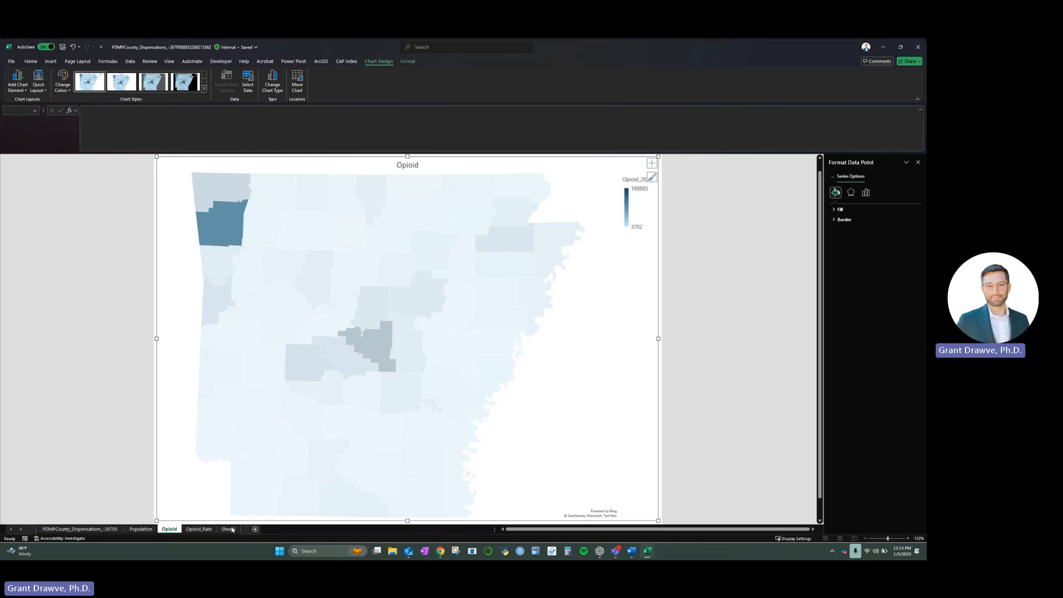
click(210, 530)
click(566, 430)
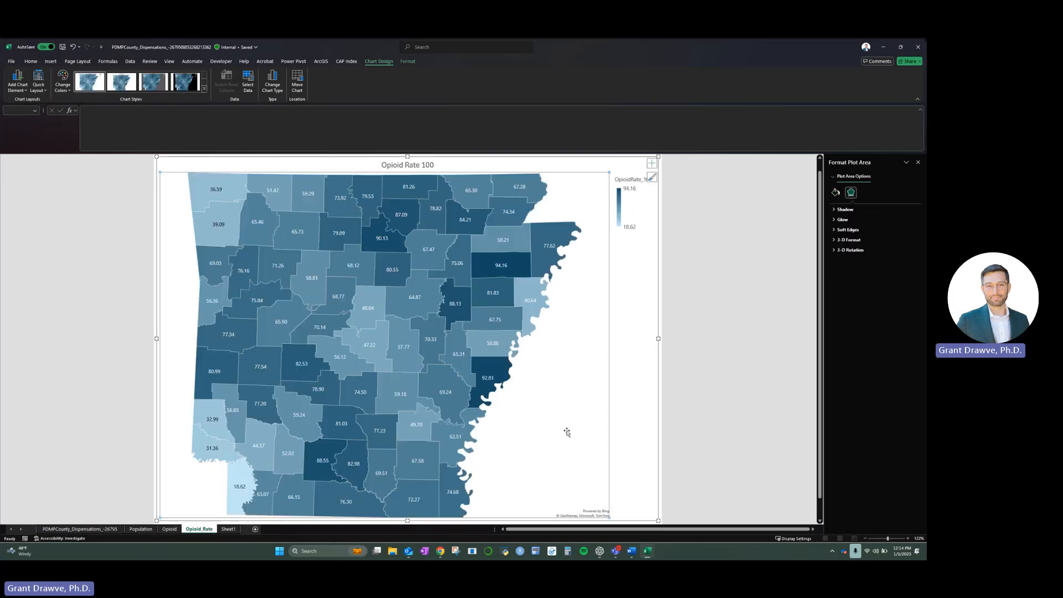